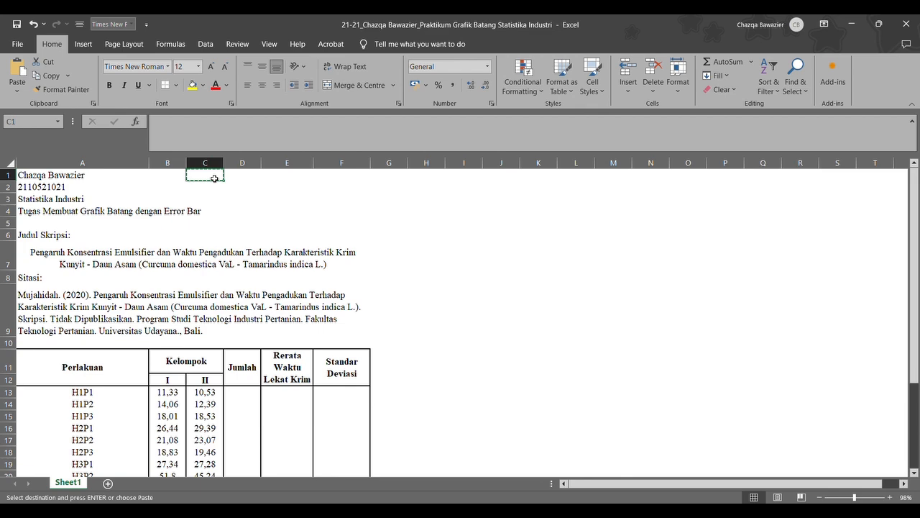
# Examine the treatment table in A11:F21 and the Keterangan list of emulsifier percentages and stirring times
pyautogui.scroll(-3, 214, 180)
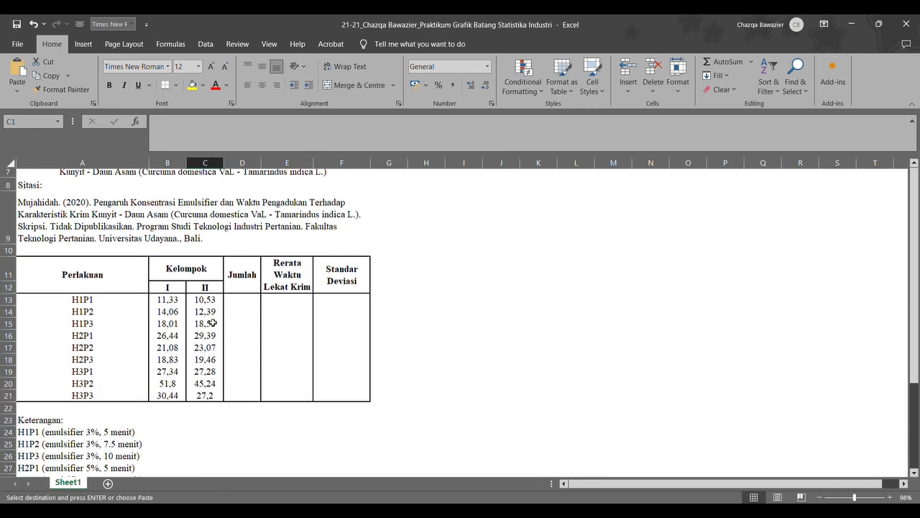
pyautogui.scroll(1, 156, 309)
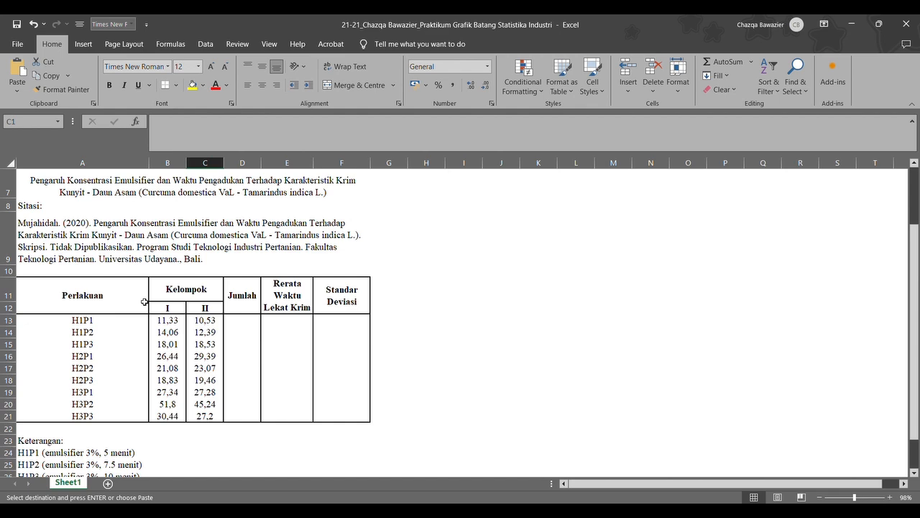
pyautogui.scroll(-2, 144, 302)
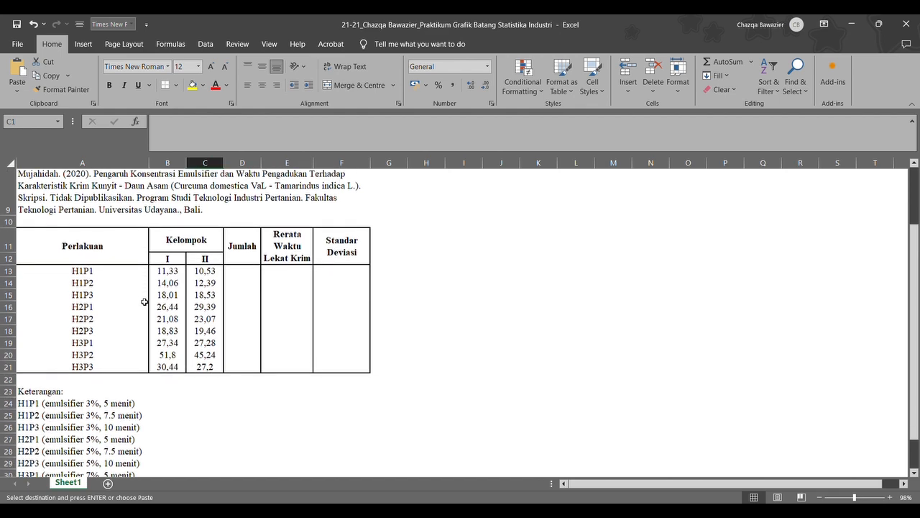
pyautogui.scroll(1, 124, 305)
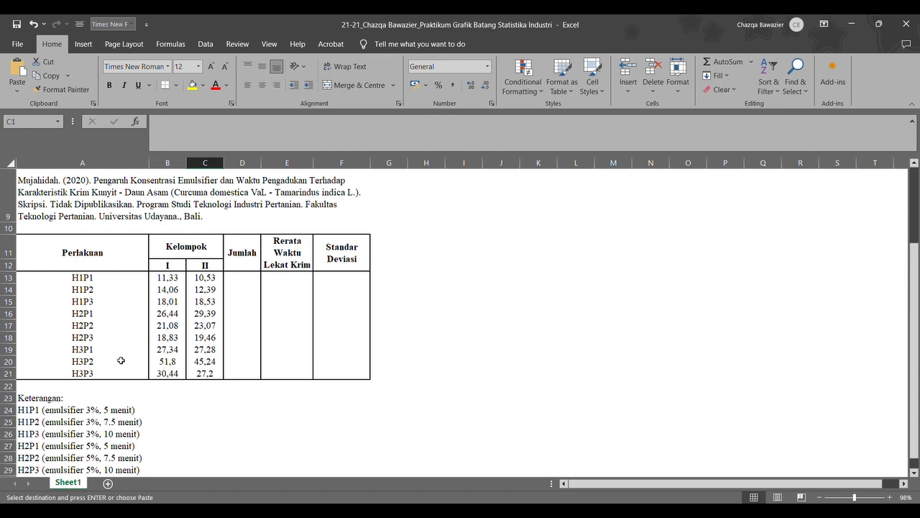
pyautogui.scroll(-2, 121, 360)
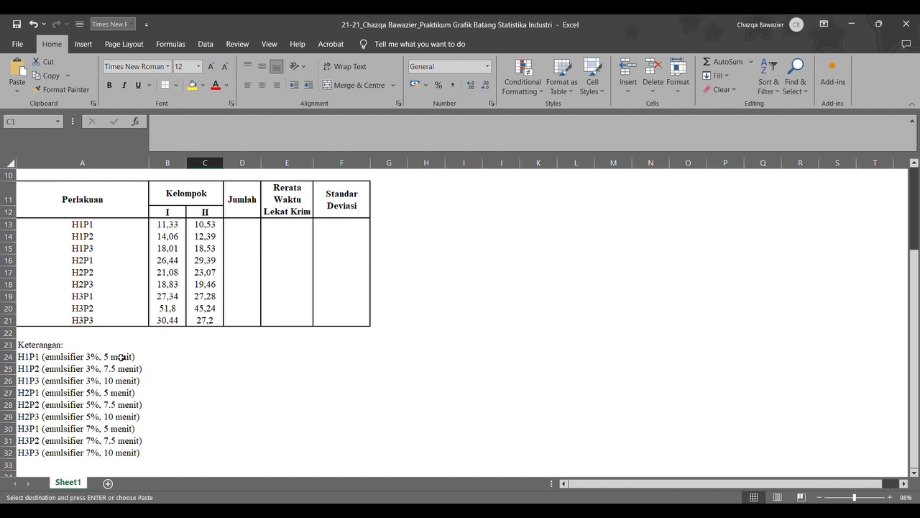
pyautogui.scroll(2, 121, 357)
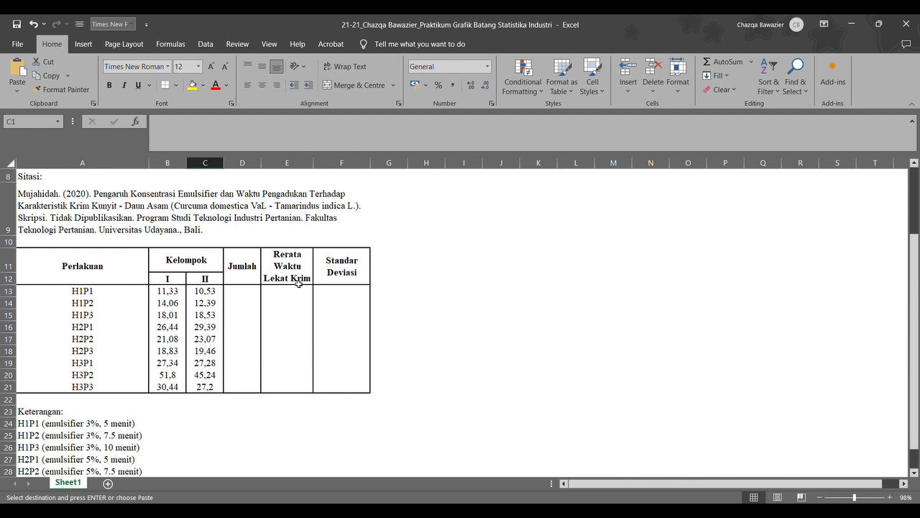
pyautogui.scroll(2, 299, 284)
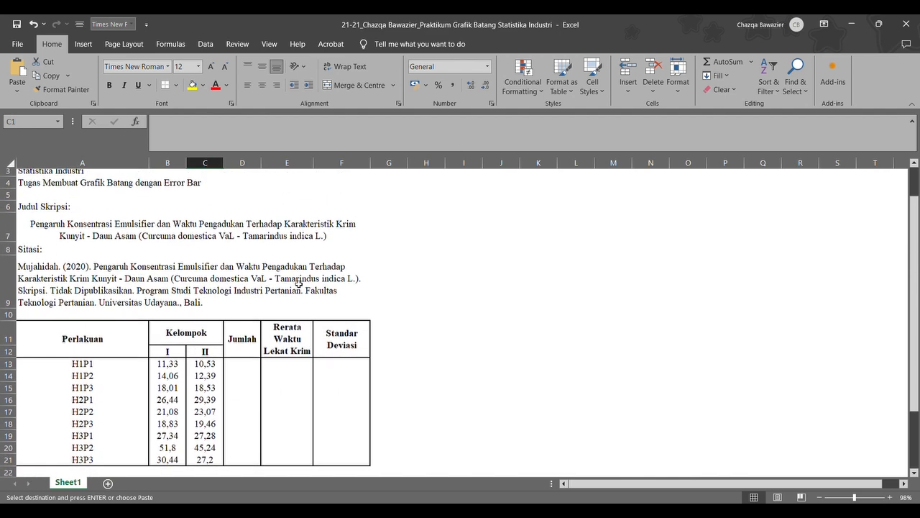
pyautogui.scroll(-1, 298, 285)
pyautogui.scroll(-1, 298, 284)
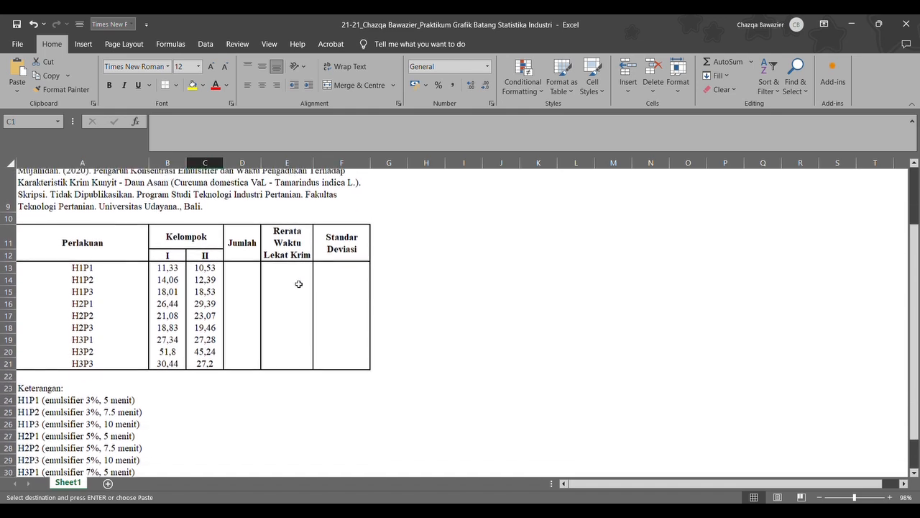
pyautogui.click(112, 268)
pyautogui.moveTo(112, 272); pyautogui.dragTo(343, 375)
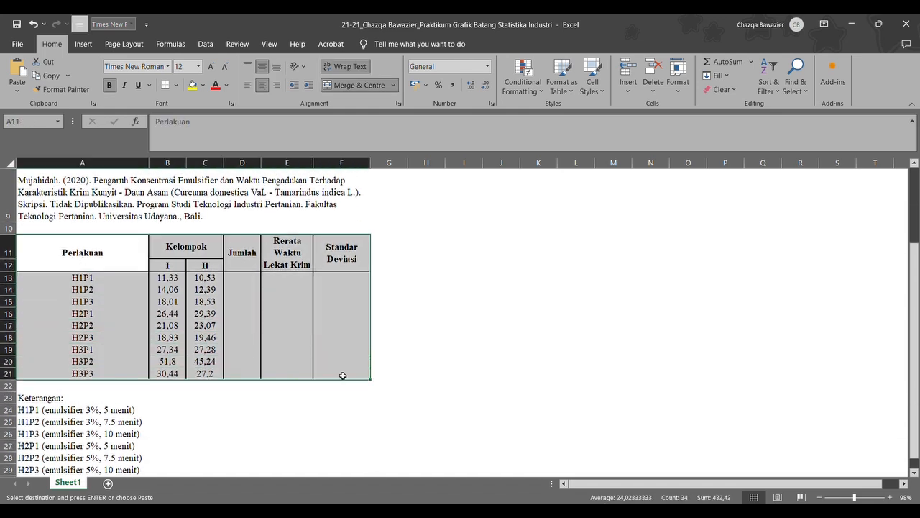
pyautogui.click(450, 383)
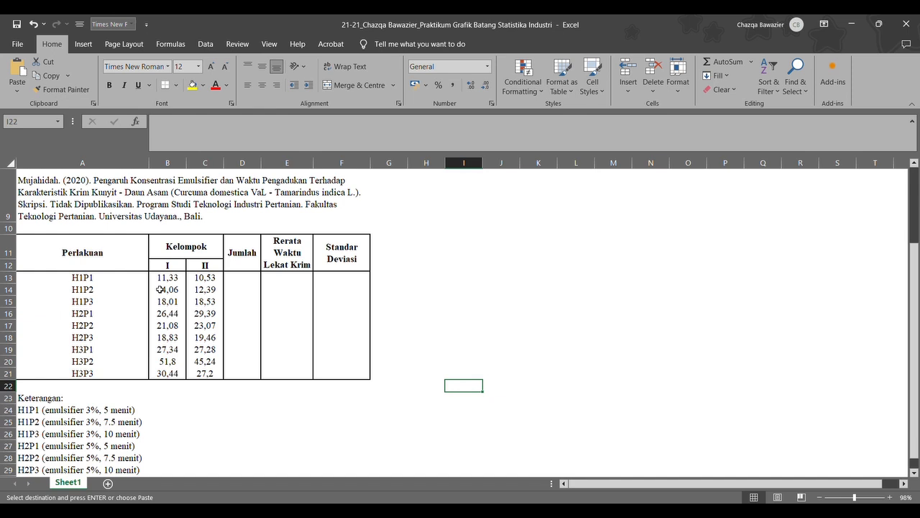
# Calculate the Jumlah for treatment H1P1 in D13 with =SUM(B13:C13)
pyautogui.click(248, 283)
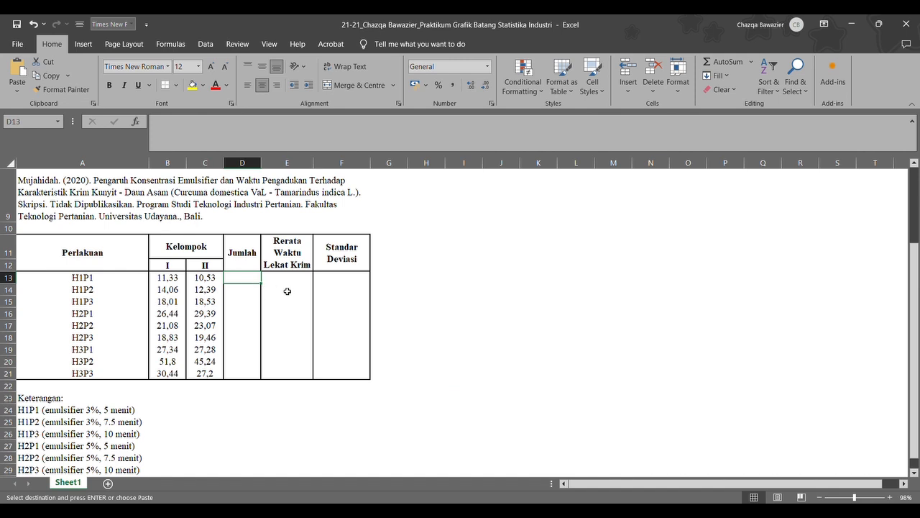
pyautogui.write('=')
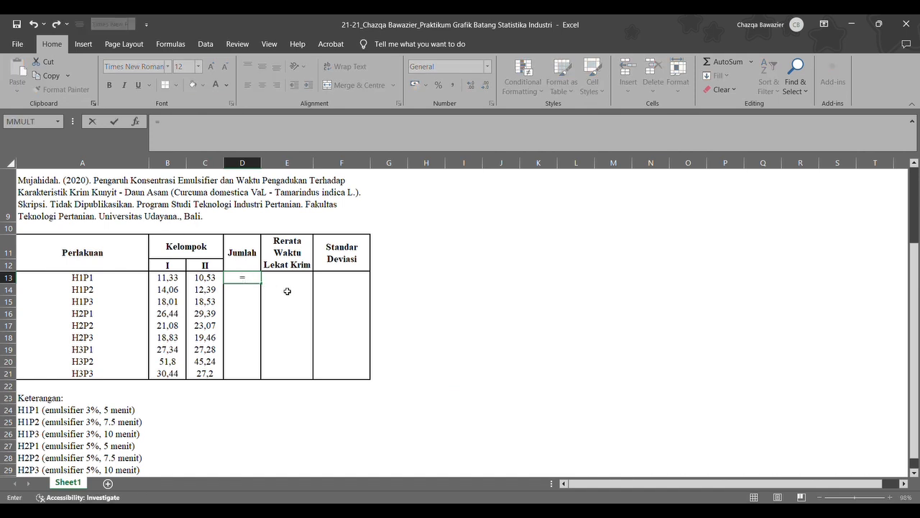
pyautogui.write('sum(')
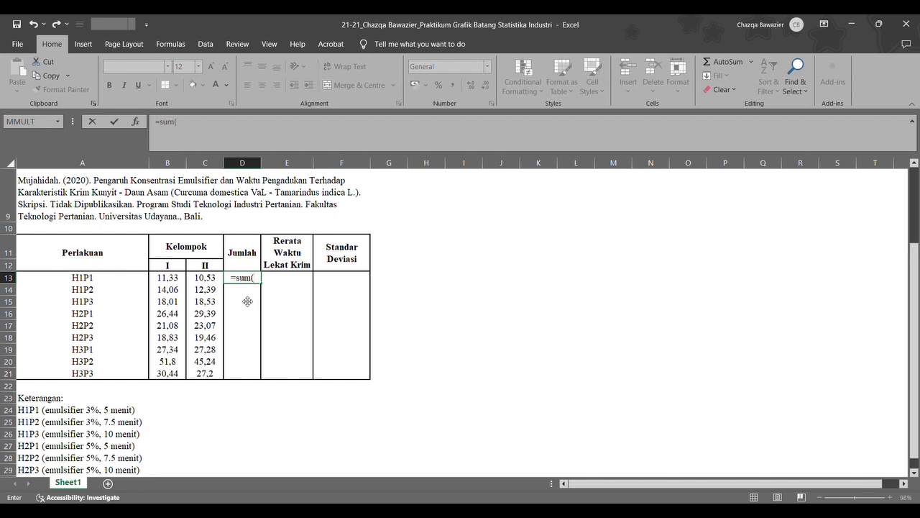
pyautogui.click(167, 278)
pyautogui.moveTo(167, 278); pyautogui.dragTo(207, 282)
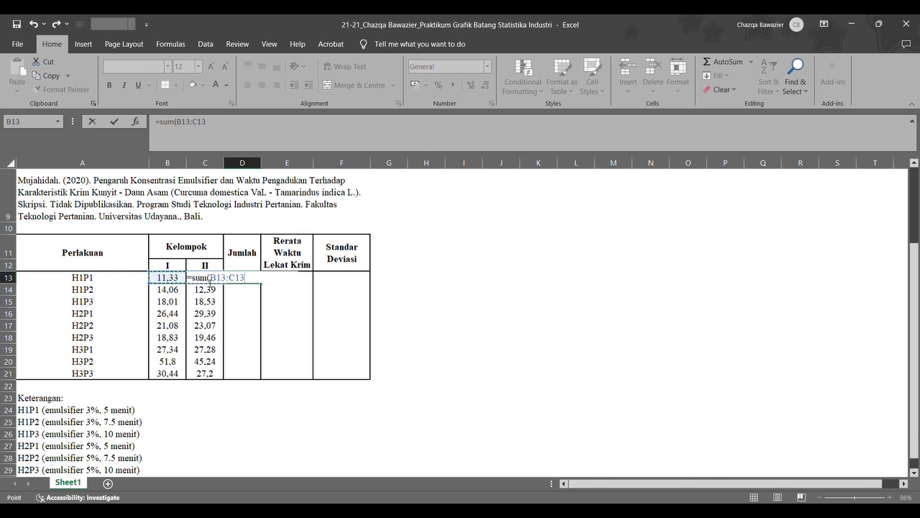
pyautogui.write(')')
pyautogui.press('Return')
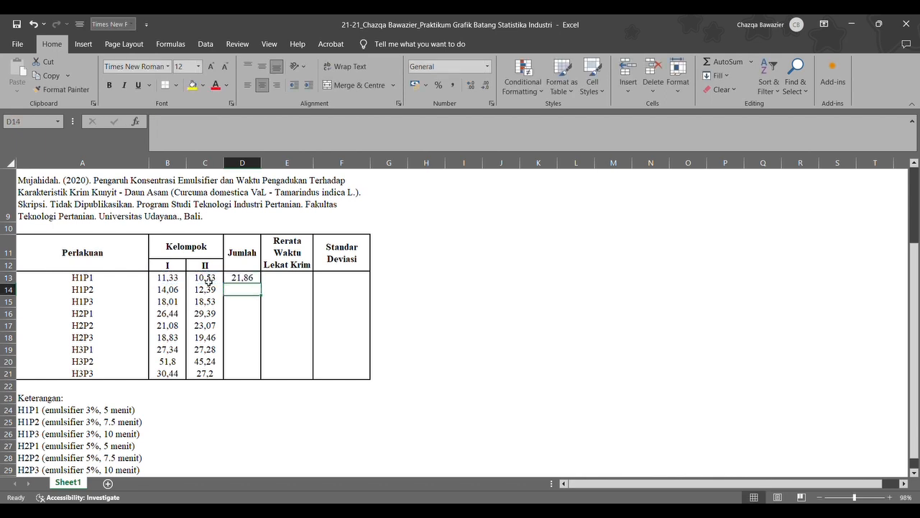
# Calculate the mean for treatment H1P1 in E13 with =AVERAGE(B13:C13)
pyautogui.press('Up')
pyautogui.press('Right')
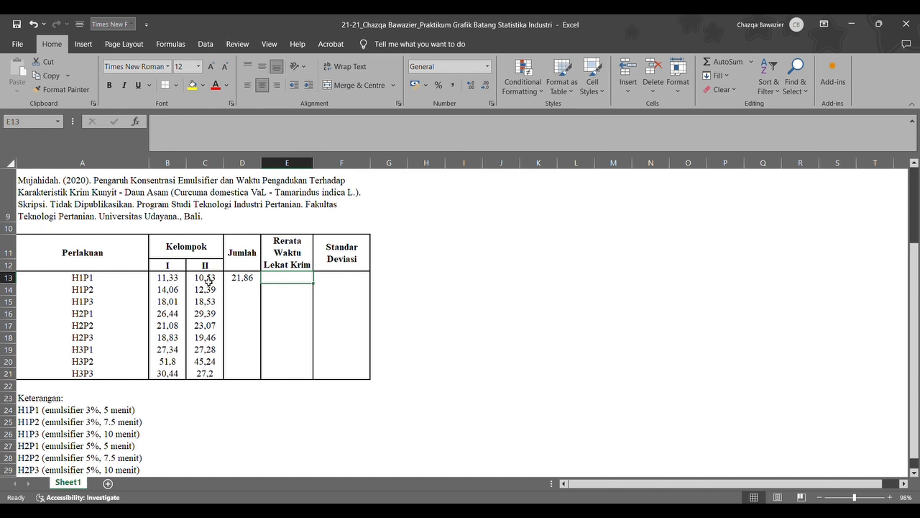
pyautogui.write('=ave')
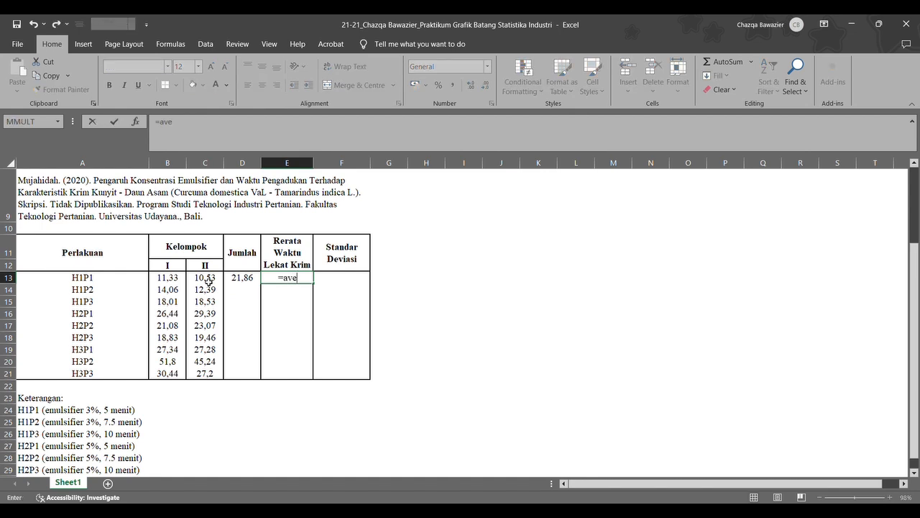
pyautogui.write('rage(')
pyautogui.click(171, 280)
pyautogui.moveTo(170, 281); pyautogui.dragTo(205, 287)
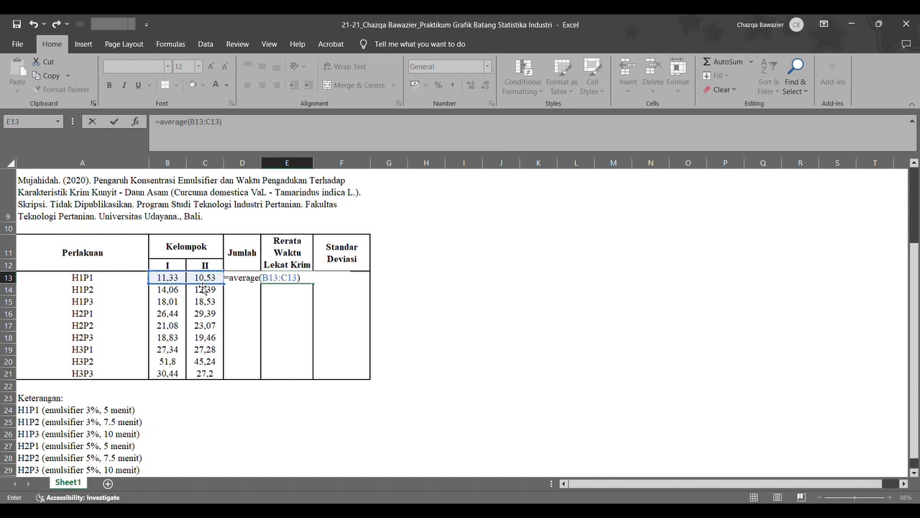
pyautogui.press('Return')
# Calculate the Standar Deviasi for treatment H1P1 in F13 with =STDEV(B13:C13)
pyautogui.press('Up')
pyautogui.press('Right')
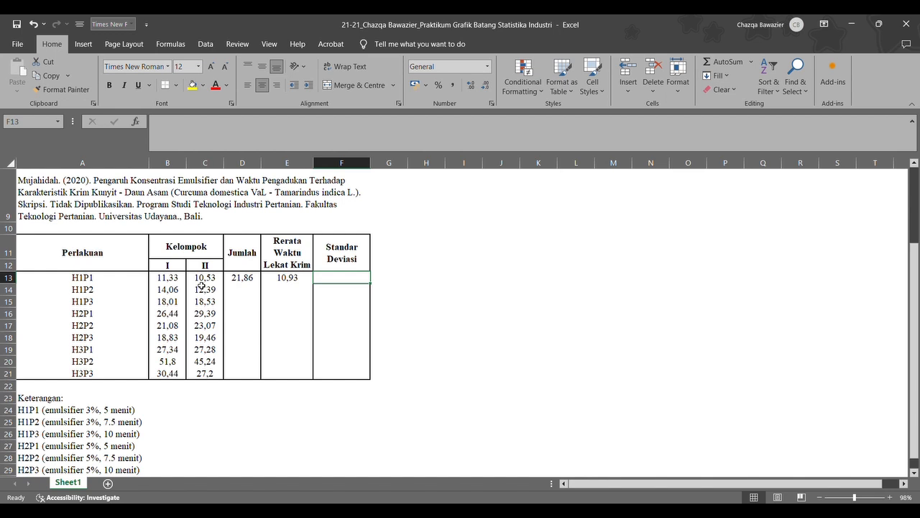
pyautogui.write('=std')
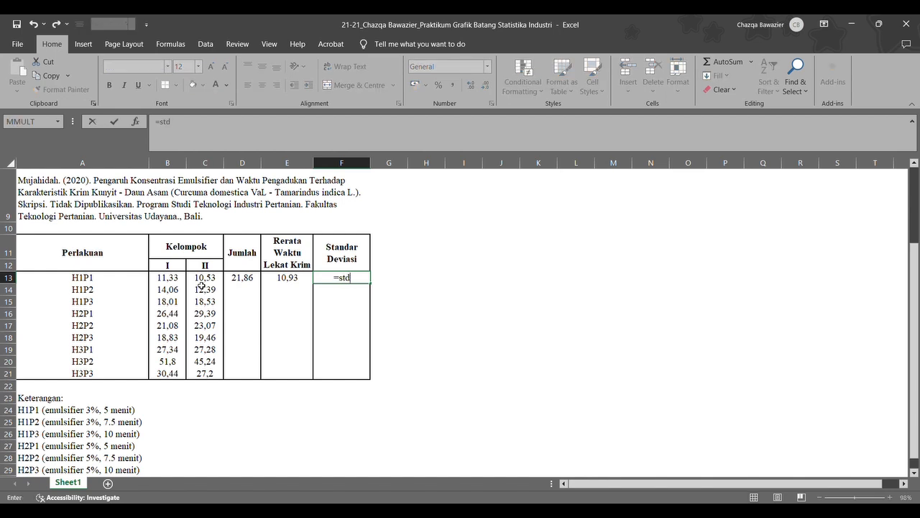
pyautogui.write('ev(')
pyautogui.click(169, 281)
pyautogui.moveTo(170, 281); pyautogui.dragTo(202, 285)
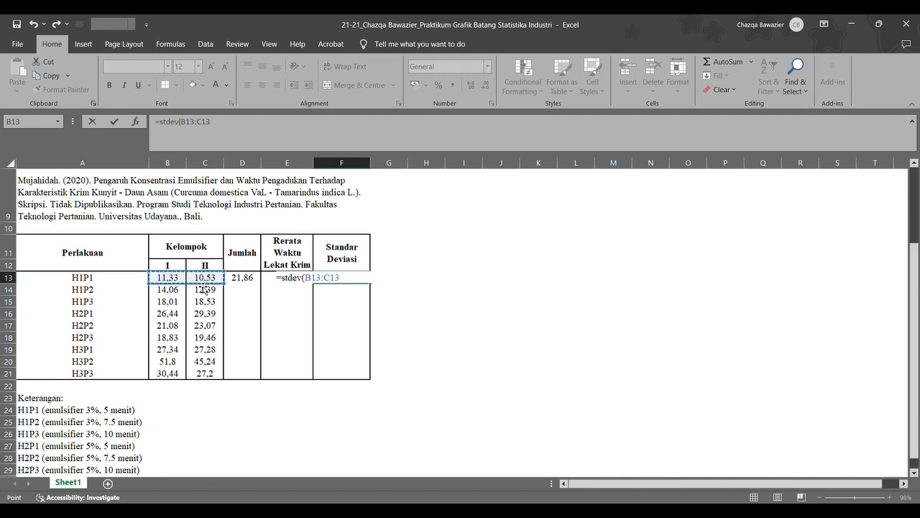
pyautogui.write(')')
pyautogui.hotkey('ctrl', 'Return')
# Fill the three formulas in D13:F13 down to row 21 for all remaining treatments
pyautogui.press('Left')
pyautogui.press('Left')
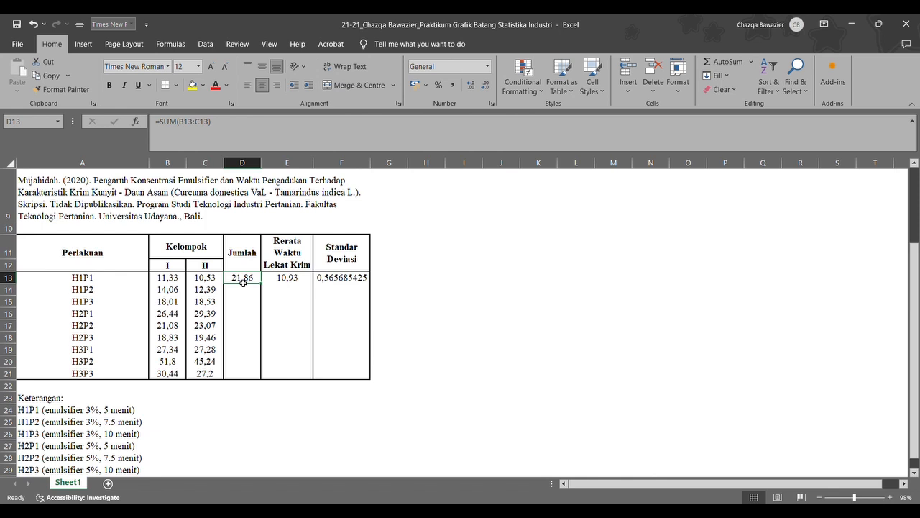
pyautogui.moveTo(265, 282); pyautogui.dragTo(336, 283)
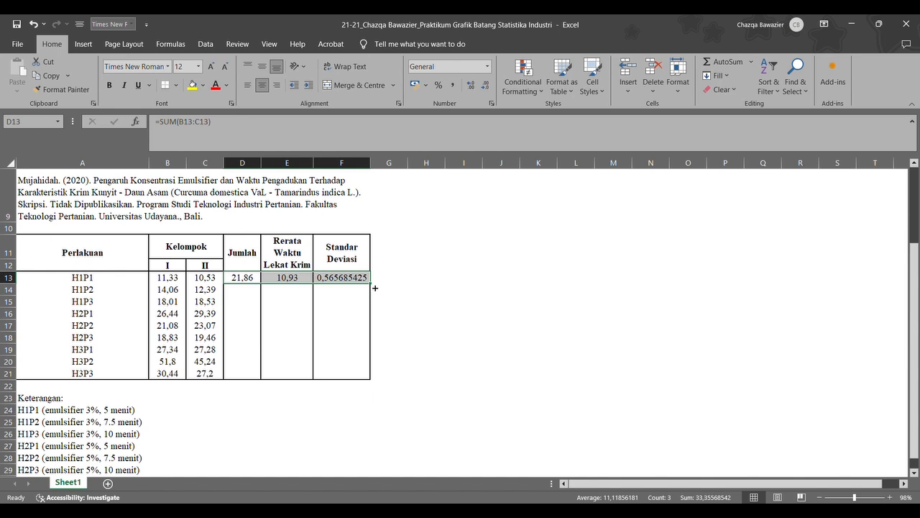
pyautogui.moveTo(374, 287); pyautogui.dragTo(375, 381)
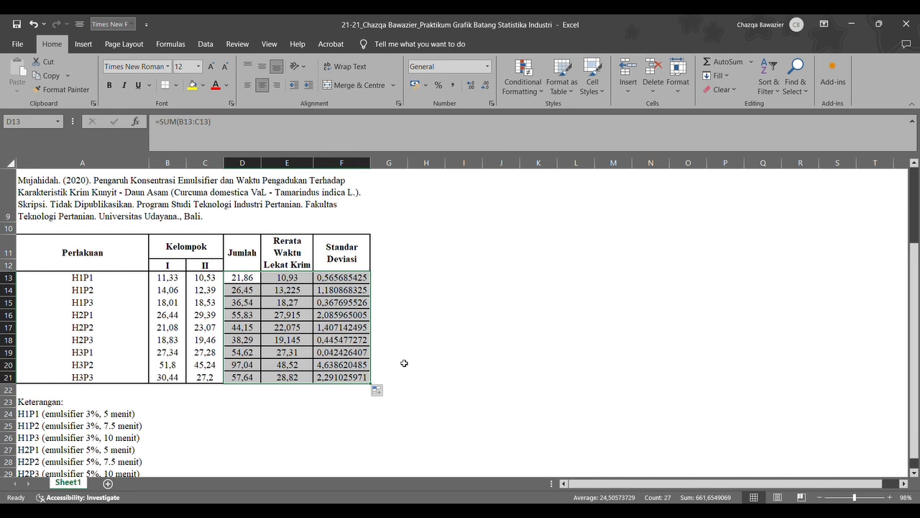
pyautogui.click(404, 363)
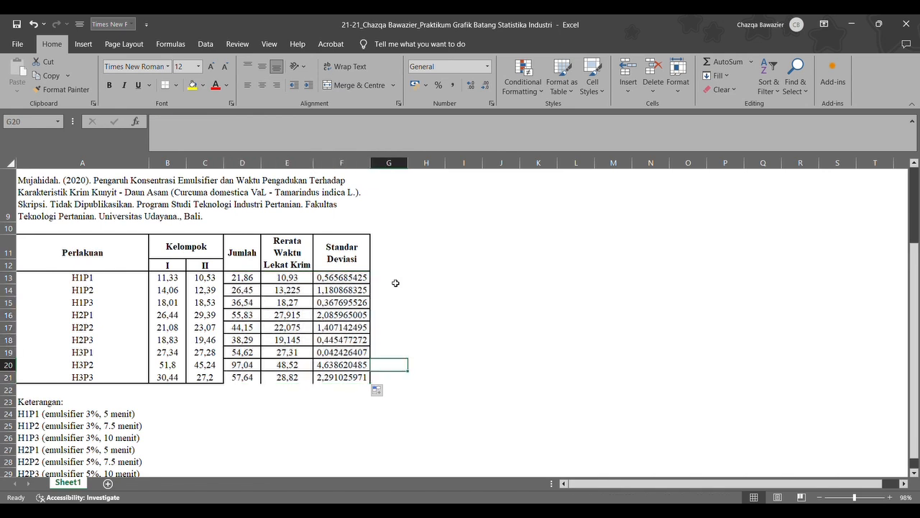
# Remove the cell borders inside D13:F21 and put an outside border around the range
pyautogui.moveTo(240, 279); pyautogui.dragTo(344, 376)
pyautogui.click(178, 86)
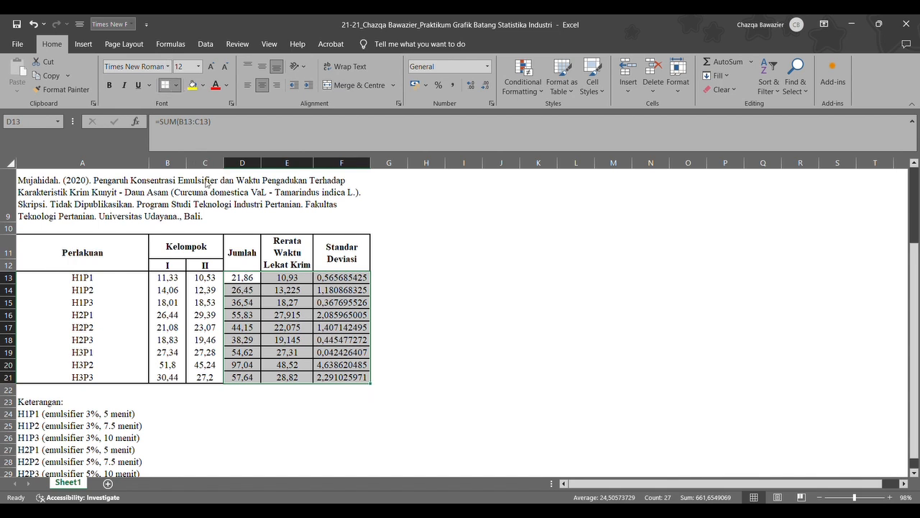
pyautogui.click(205, 181)
pyautogui.click(419, 334)
pyautogui.moveTo(242, 273); pyautogui.dragTo(346, 374)
pyautogui.click(176, 86)
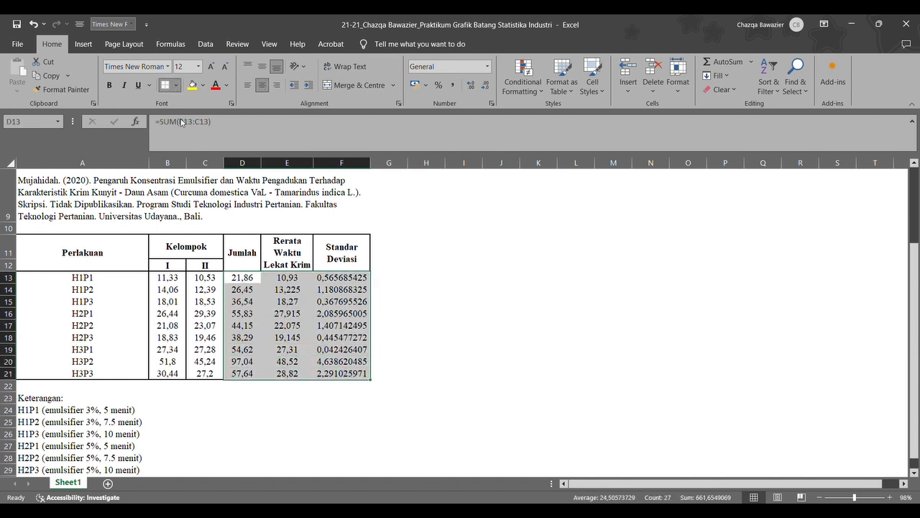
pyautogui.click(213, 219)
# Apply an outside border around the mean values in E13:E21 to separate the three result columns
pyautogui.click(290, 295)
pyautogui.click(282, 278)
pyautogui.moveTo(282, 278); pyautogui.dragTo(298, 372)
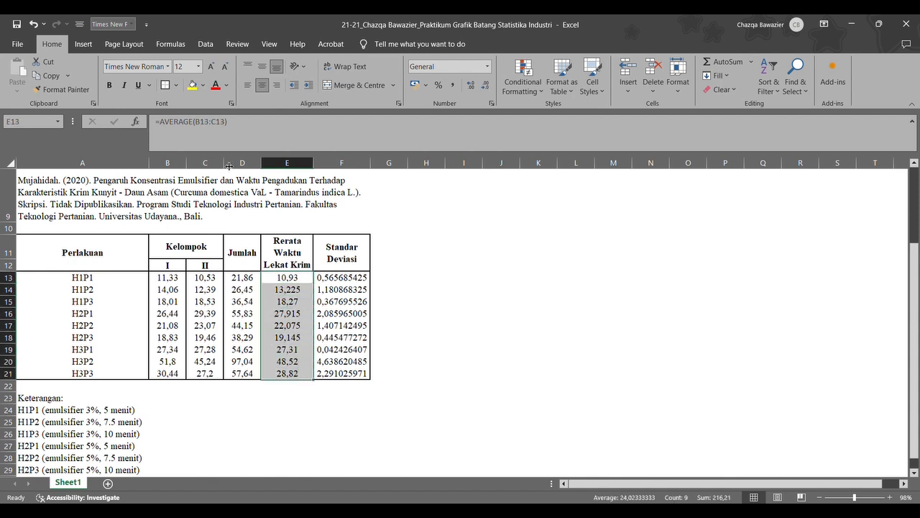
pyautogui.click(167, 87)
pyautogui.click(455, 314)
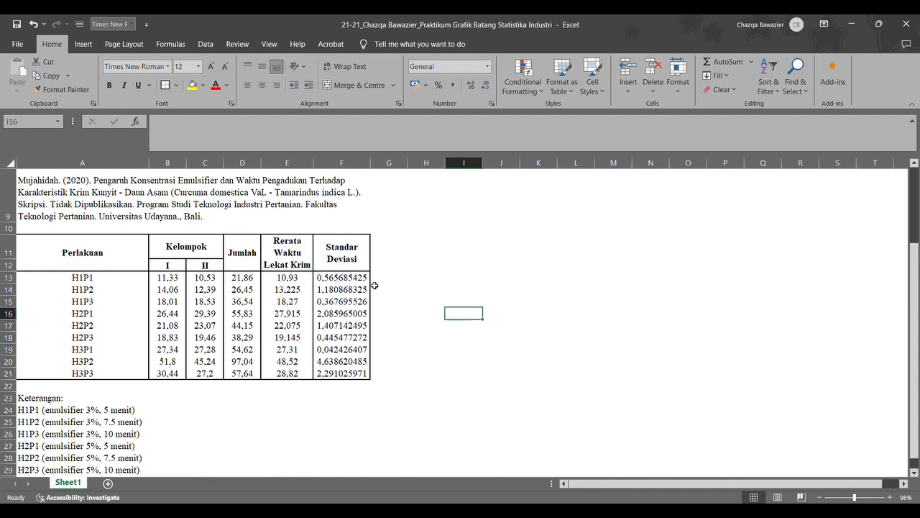
# Insert a clustered column chart from the treatment table and move it beside the table, clear of the data
pyautogui.click(334, 365)
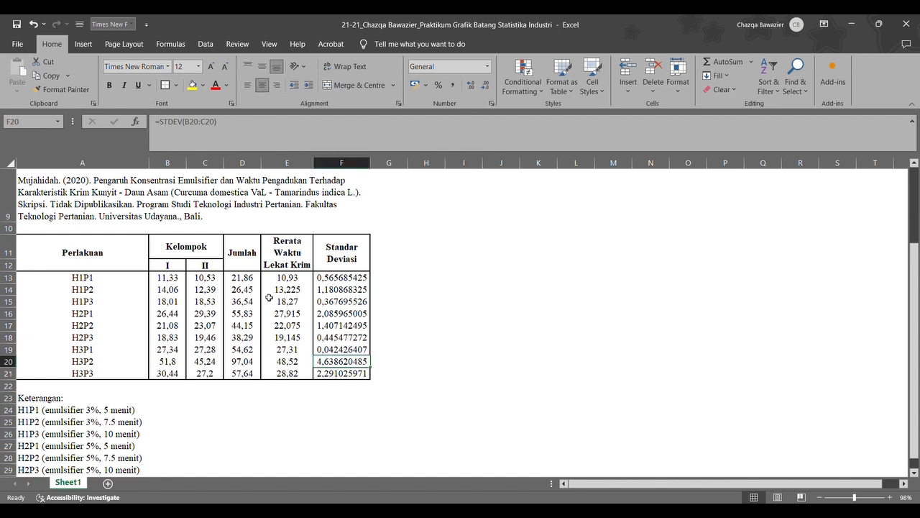
pyautogui.scroll(1, 306, 283)
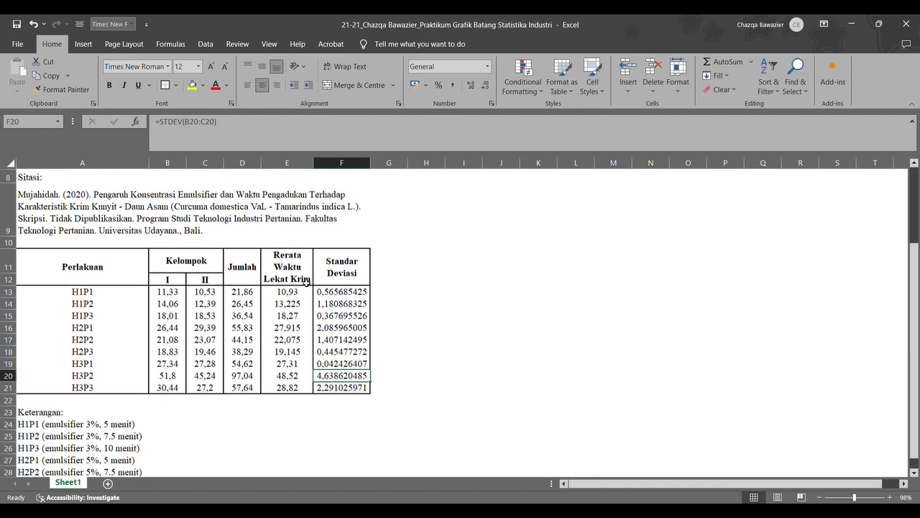
pyautogui.scroll(2, 281, 279)
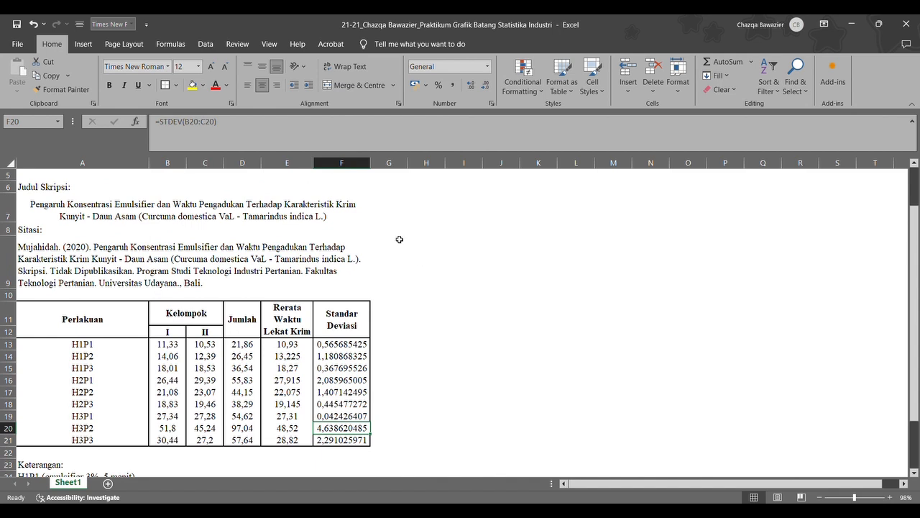
pyautogui.click(82, 44)
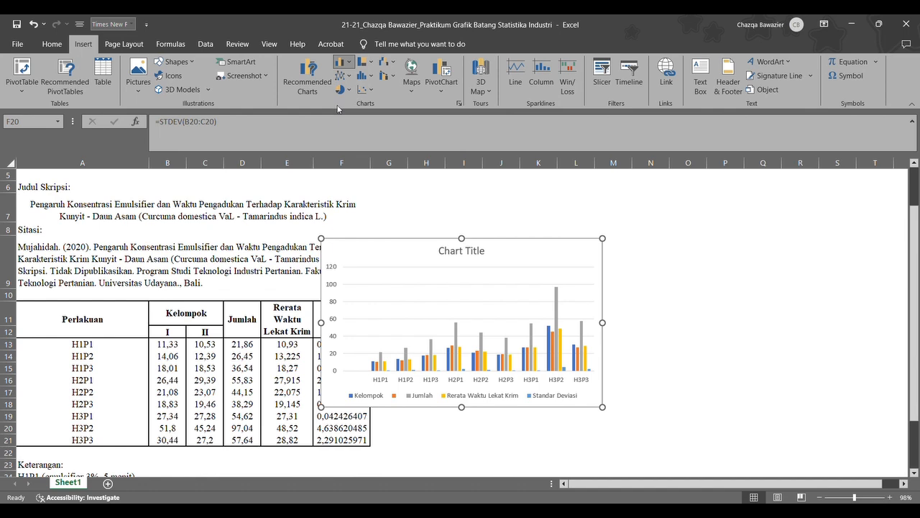
pyautogui.moveTo(411, 246); pyautogui.dragTo(492, 244)
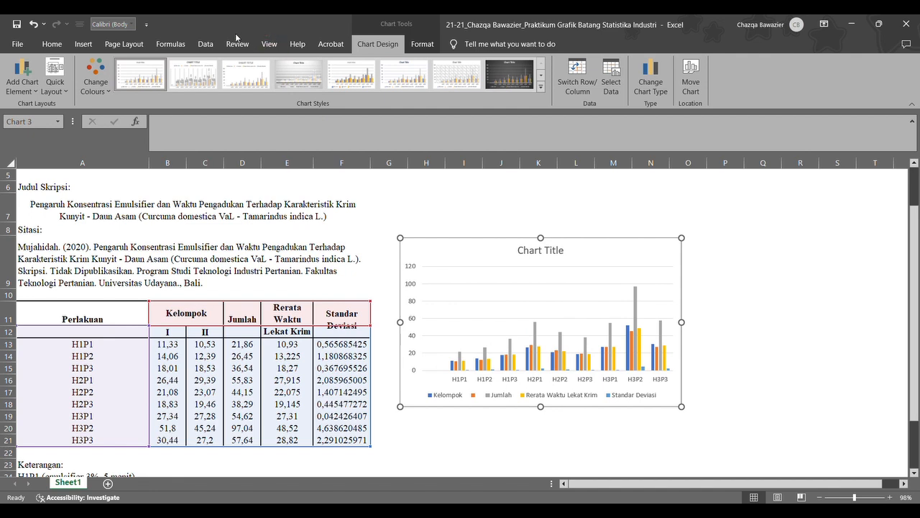
pyautogui.click(85, 44)
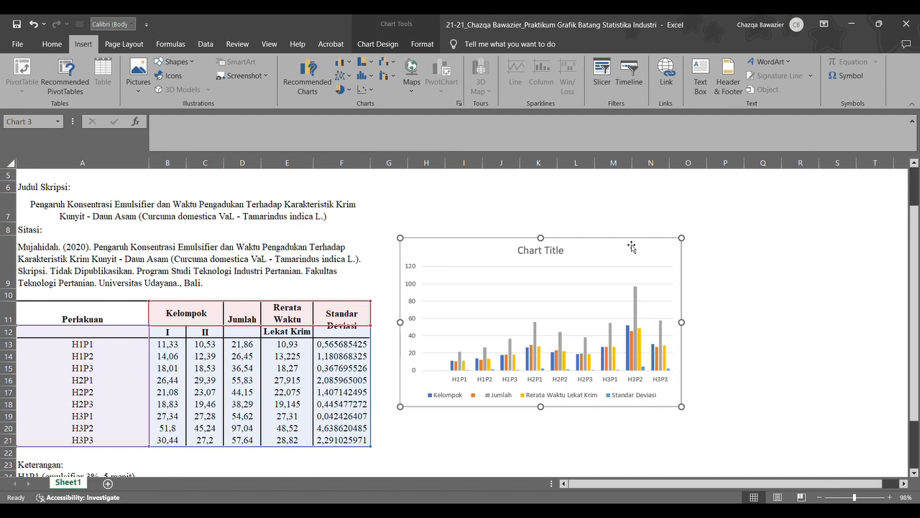
# Delete the existing chart, insert an empty clustered column chart from a blank cell, and place it clear of the treatment table
pyautogui.press('Delete')
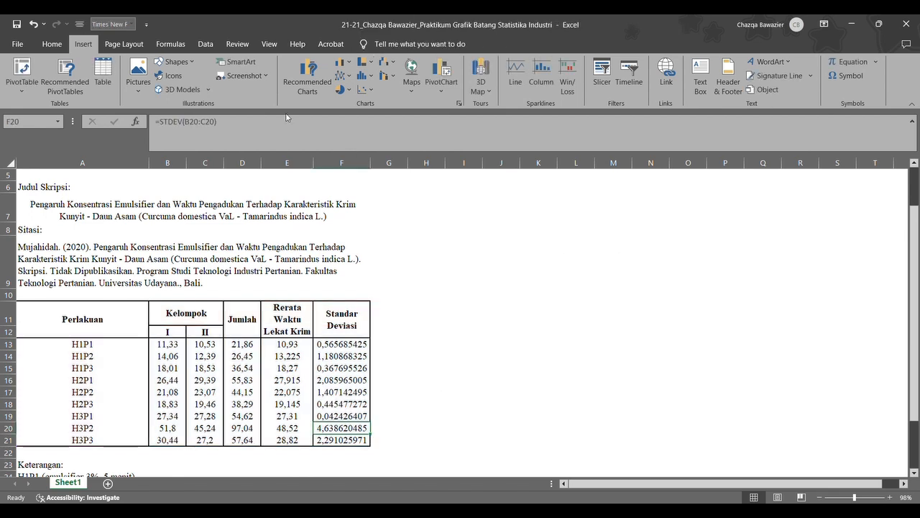
pyautogui.click(423, 284)
pyautogui.click(410, 303)
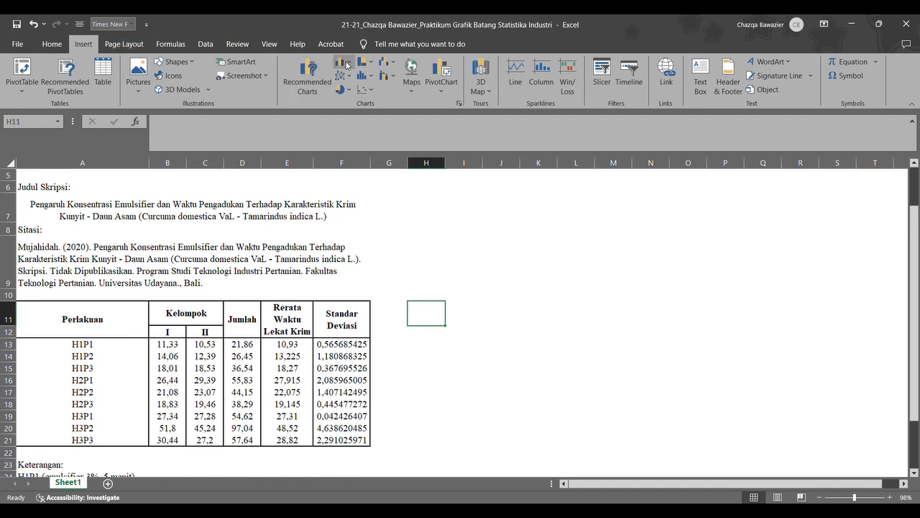
pyautogui.hotkey('alt', 'F1')
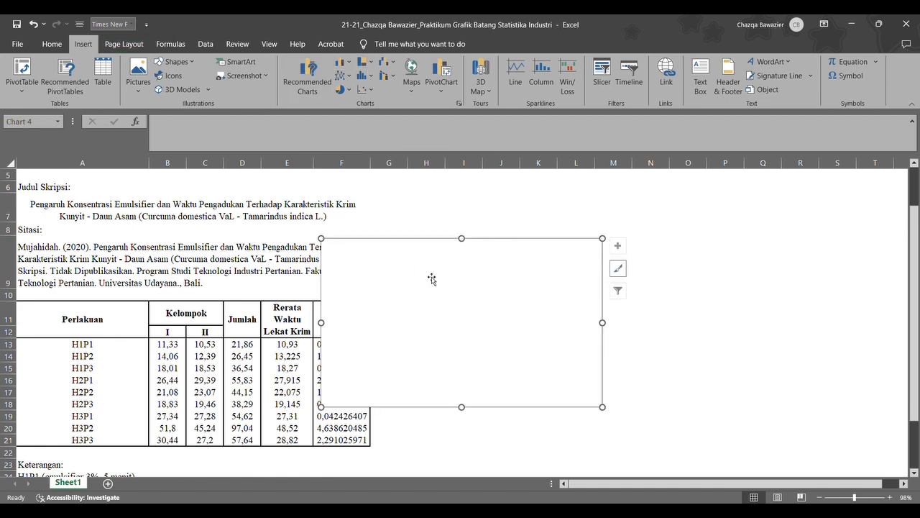
pyautogui.moveTo(394, 266); pyautogui.dragTo(522, 302)
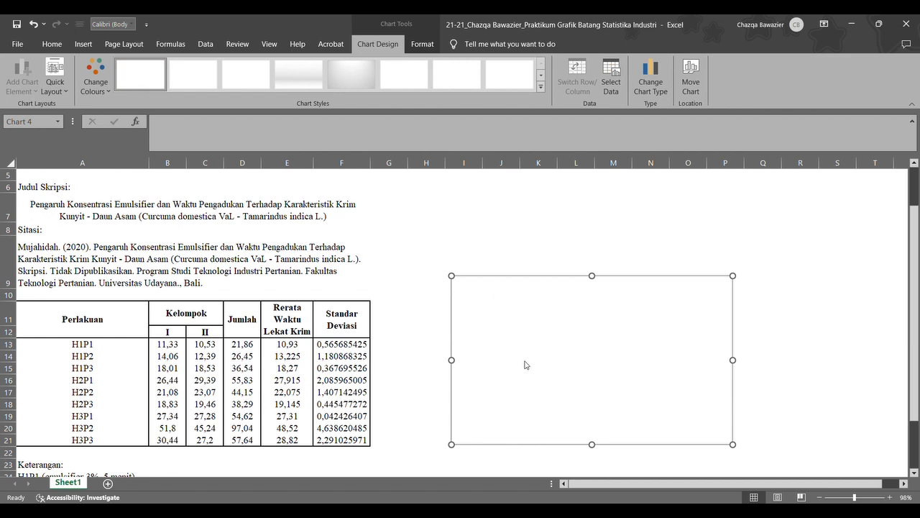
# Add a data series to the empty chart, taking its name from E11 and its values from the means in E13:E21
pyautogui.press('Escape')
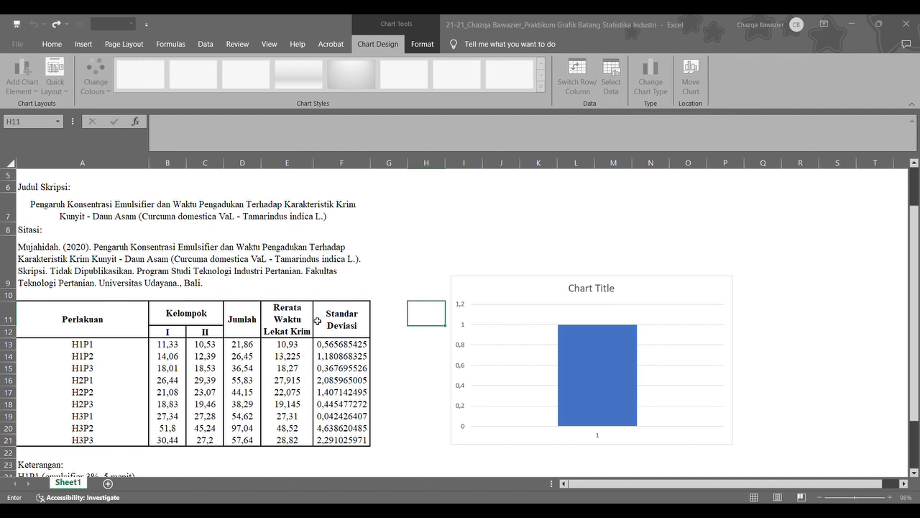
pyautogui.click(291, 321)
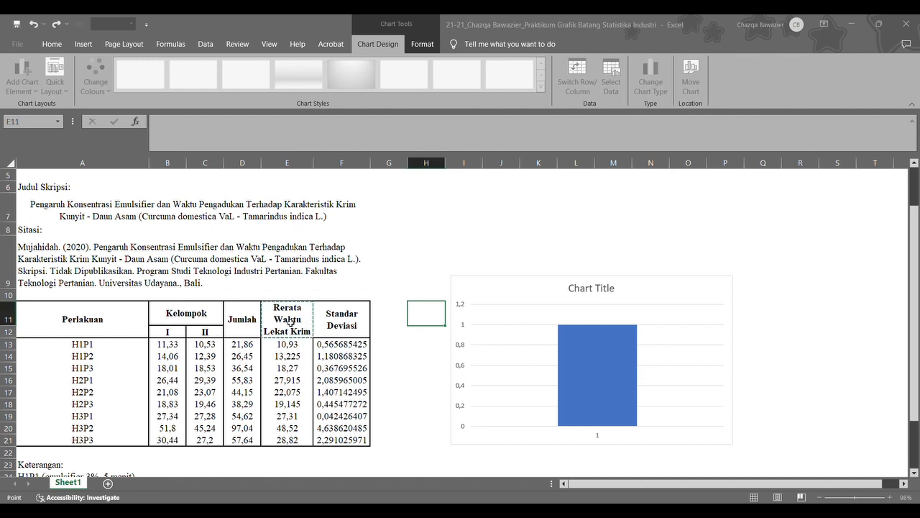
pyautogui.click(462, 244)
pyautogui.press('Return')
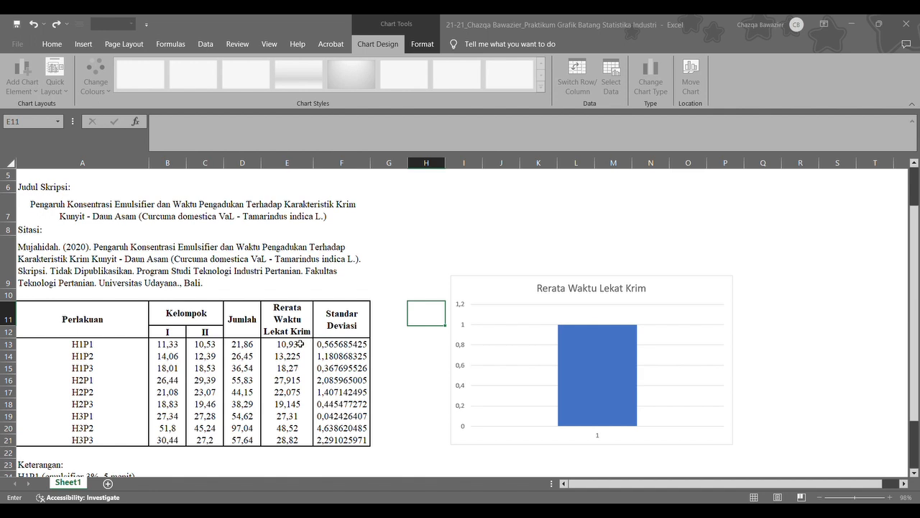
pyautogui.moveTo(295, 343); pyautogui.dragTo(302, 439)
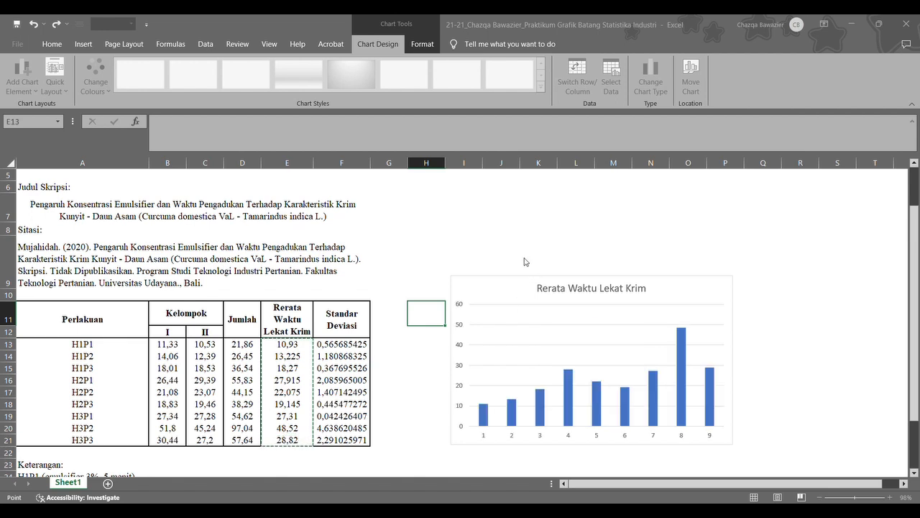
pyautogui.press('Return')
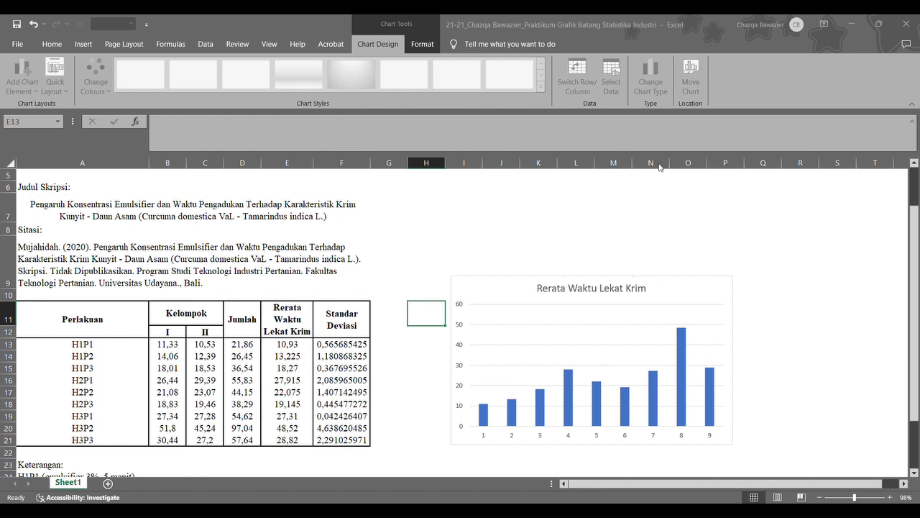
# Set the chart's horizontal category labels to the treatment codes in A13:A21
pyautogui.click(615, 167)
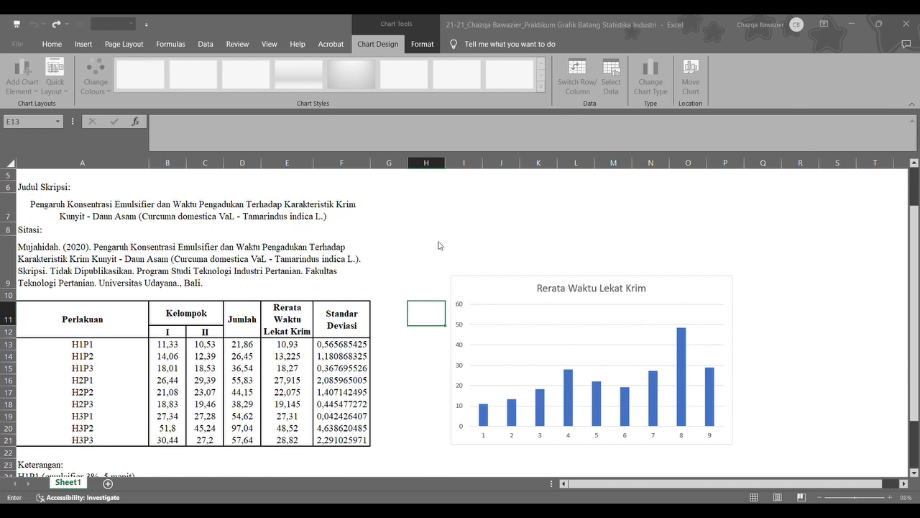
pyautogui.moveTo(83, 349); pyautogui.dragTo(120, 439)
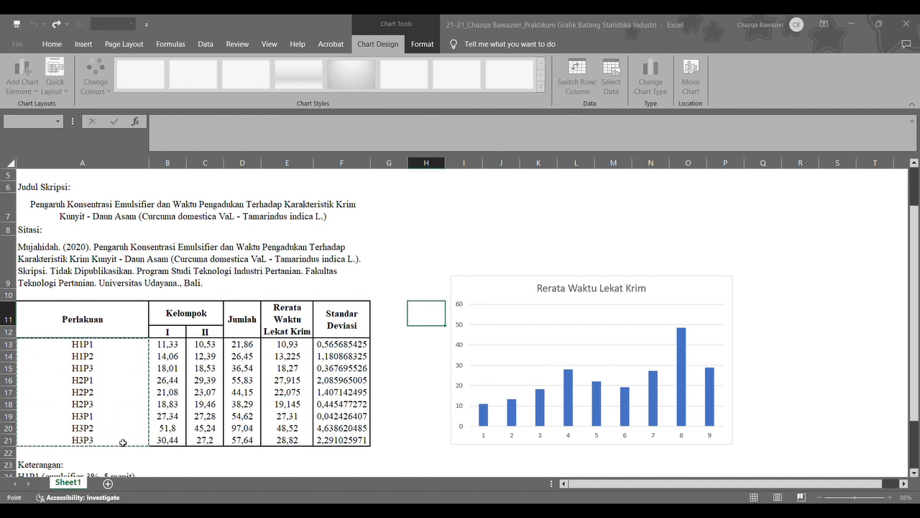
pyautogui.click(521, 245)
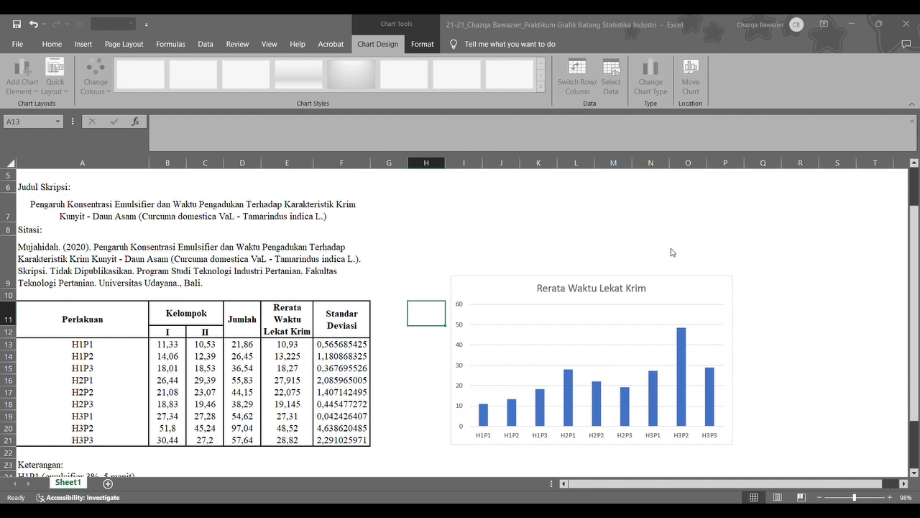
# Move the chart slightly higher on the sheet and set all its text to Times New Roman
pyautogui.click(543, 317)
pyautogui.moveTo(497, 289); pyautogui.dragTo(481, 233)
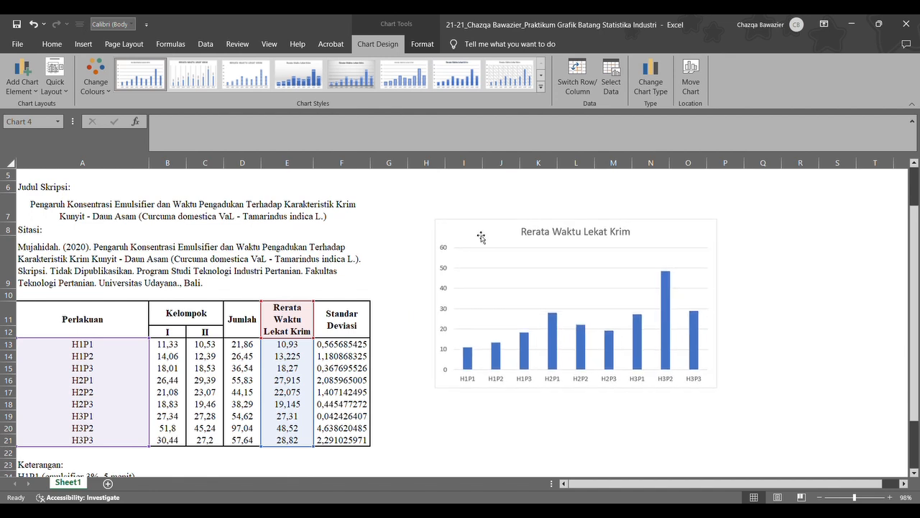
pyautogui.click(52, 43)
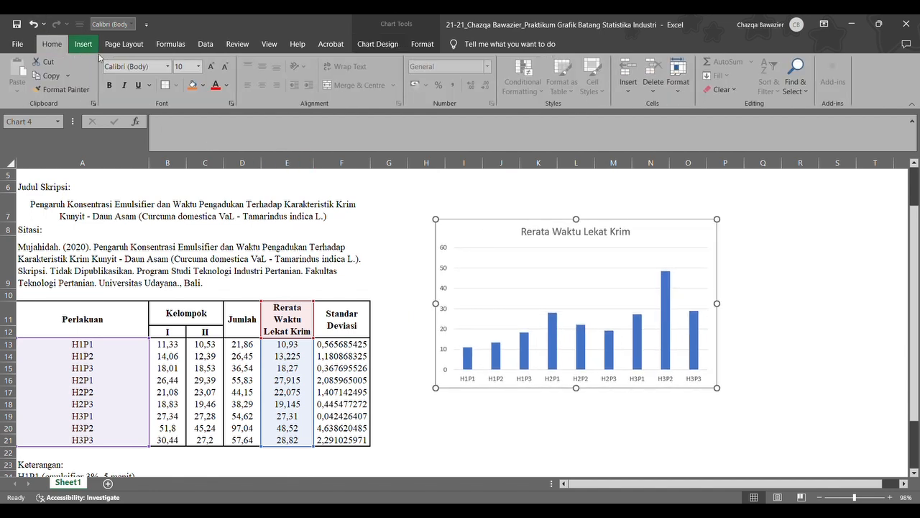
pyautogui.click(137, 69)
pyautogui.write('Times New Roman')
pyautogui.press('Return')
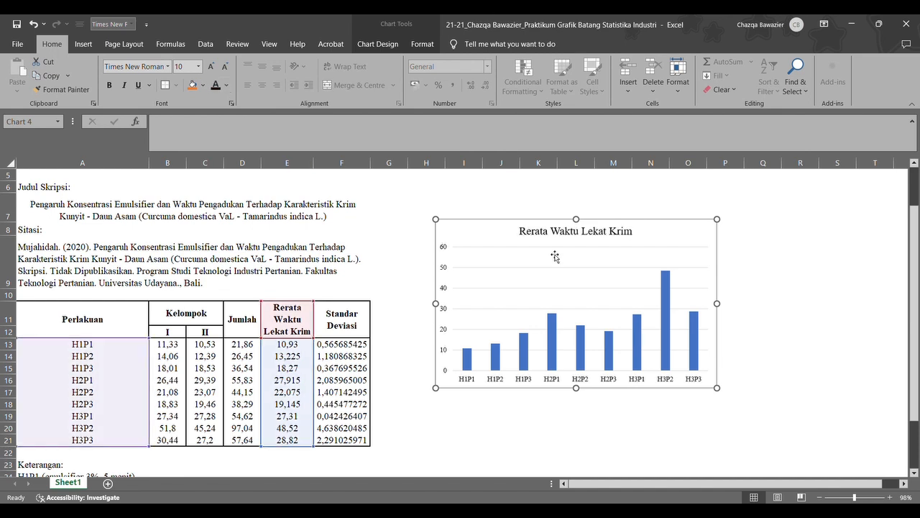
# Fill the columns of the mean series with light pink and move the chart slightly lower
pyautogui.click(497, 356)
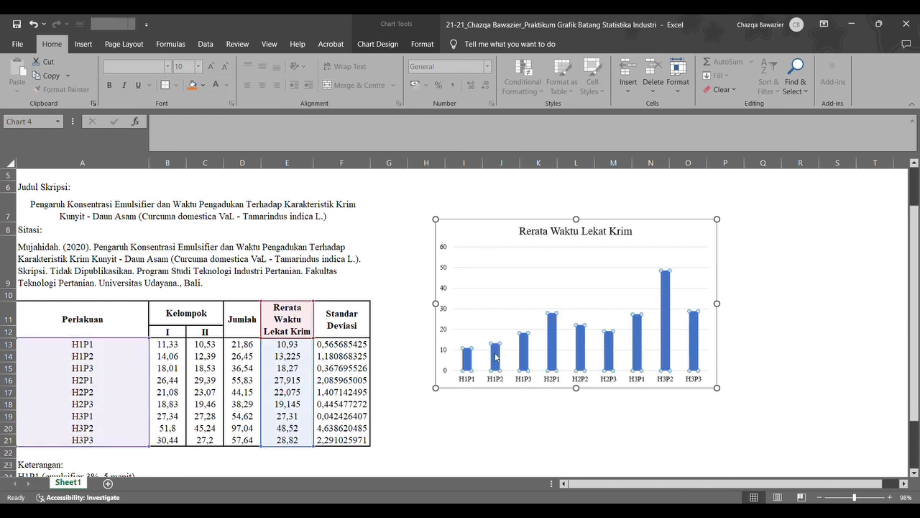
pyautogui.click(378, 45)
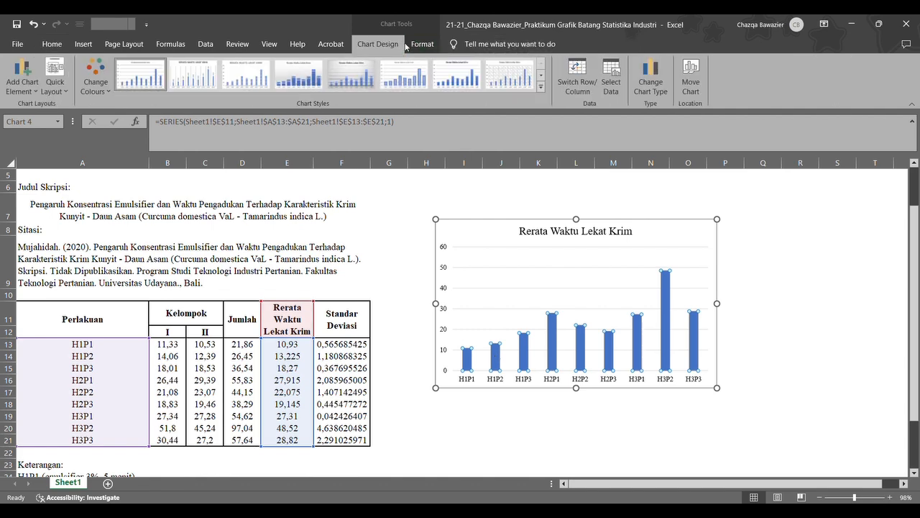
pyautogui.click(423, 46)
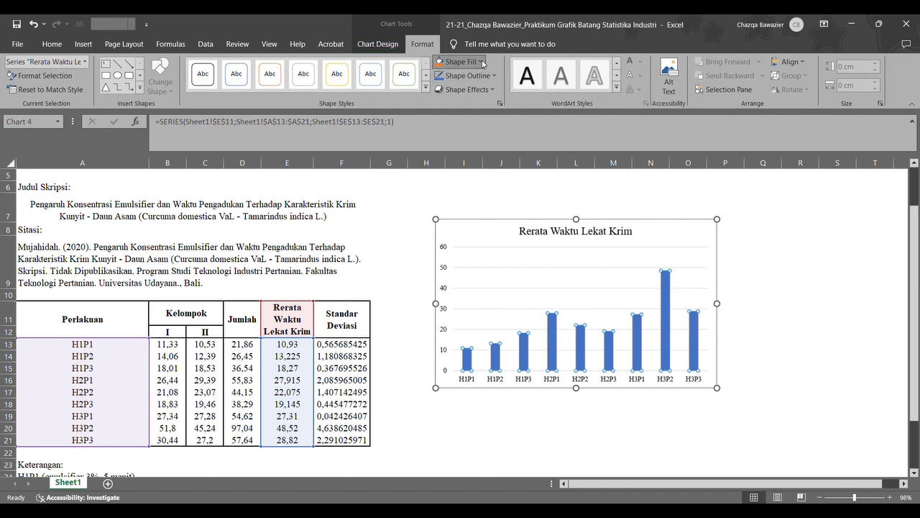
pyautogui.click(438, 247)
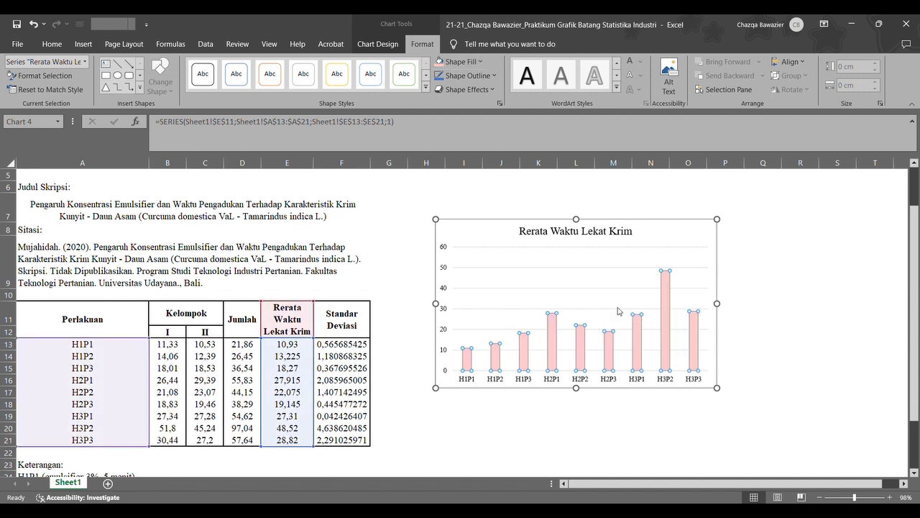
pyautogui.moveTo(487, 236); pyautogui.dragTo(495, 266)
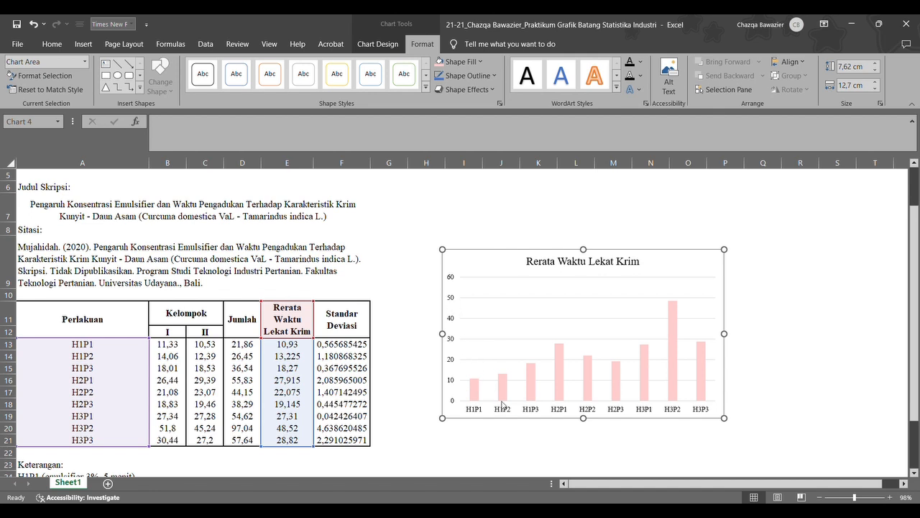
# Add a horizontal axis title to the chart reading "Perlakuan"
pyautogui.click(475, 410)
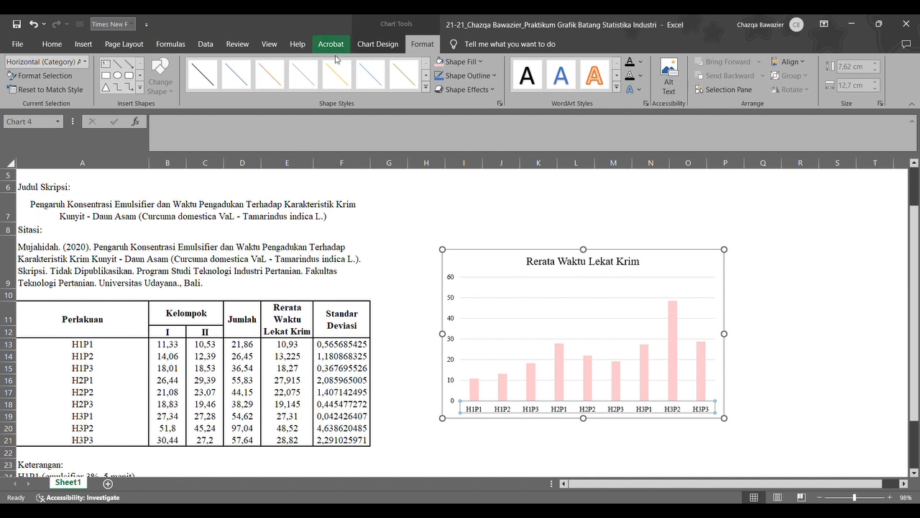
pyautogui.click(377, 46)
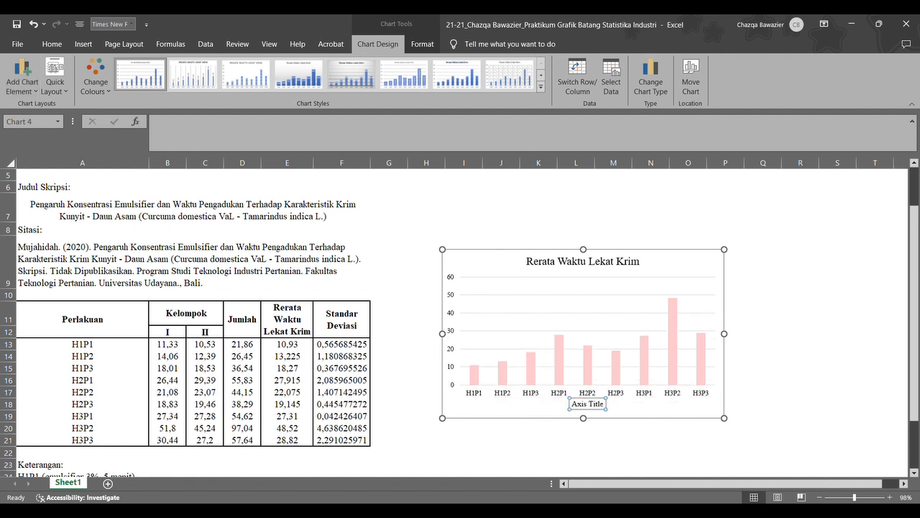
pyautogui.tripleClick(584, 404)
pyautogui.write('Perlakuan')
# Add a vertical axis title to the chart reading "Waktu Lekat Krim"
pyautogui.click(451, 320)
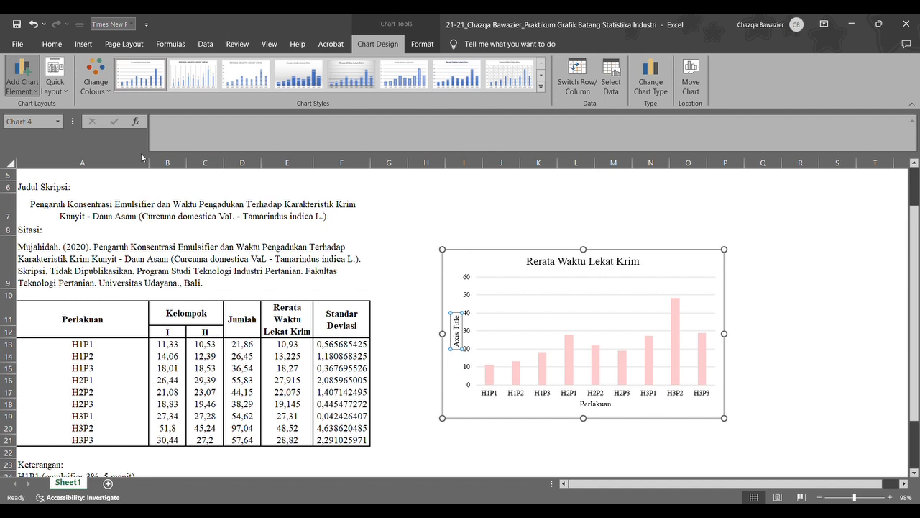
pyautogui.tripleClick(458, 337)
pyautogui.write('Waktu Lekat Krim')
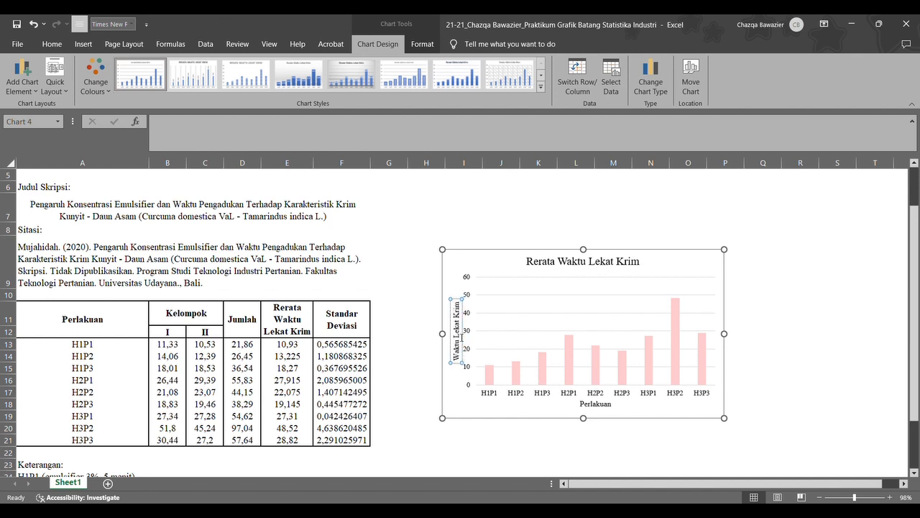
pyautogui.click(471, 272)
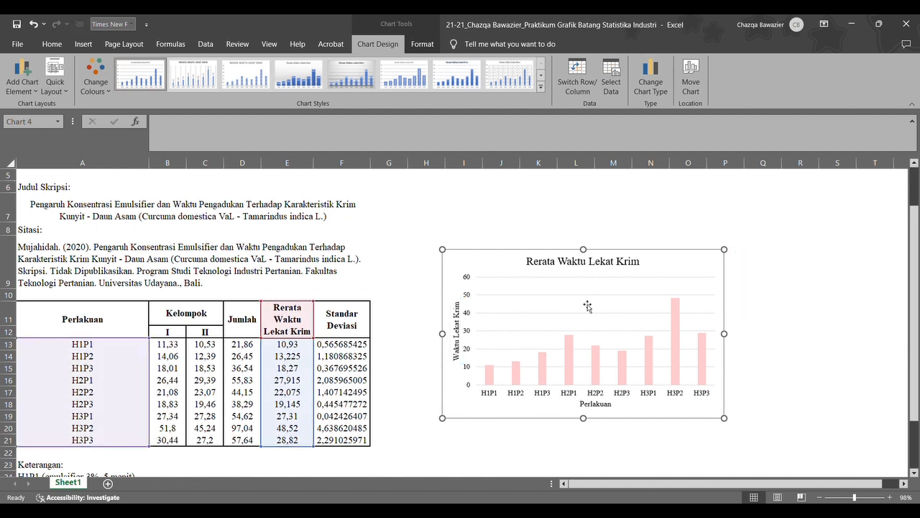
# Move the chart slightly lower beside the treatment table
pyautogui.scroll(-1, 568, 297)
pyautogui.scroll(-1, 568, 297)
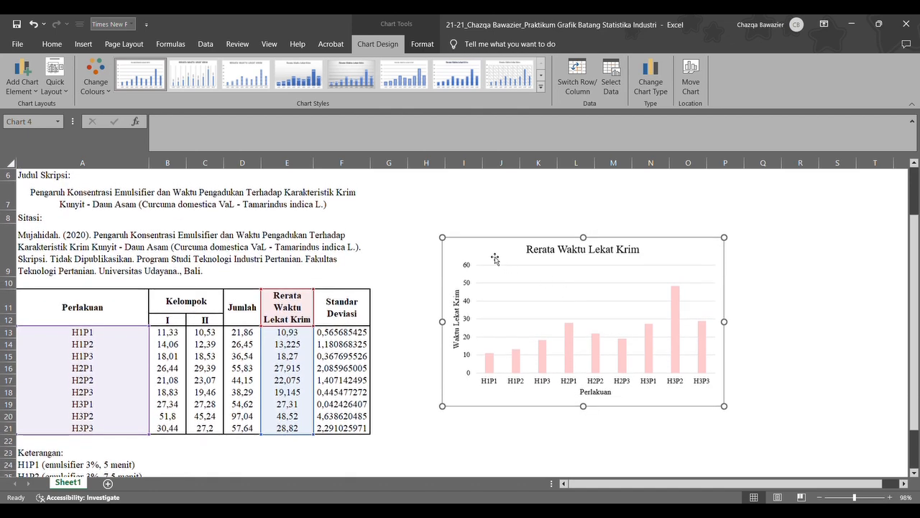
pyautogui.moveTo(497, 257); pyautogui.dragTo(493, 272)
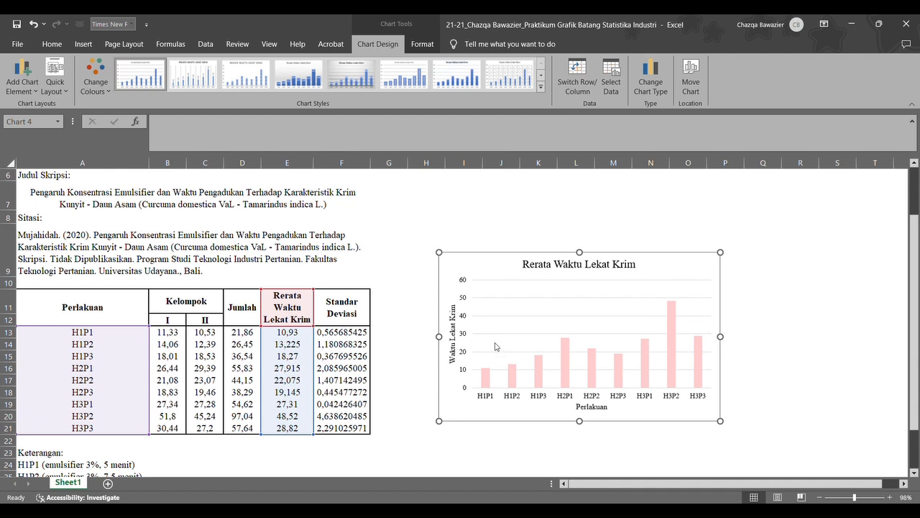
# Set the major tick marks of the chart's horizontal category axis to Outside
pyautogui.click(484, 383)
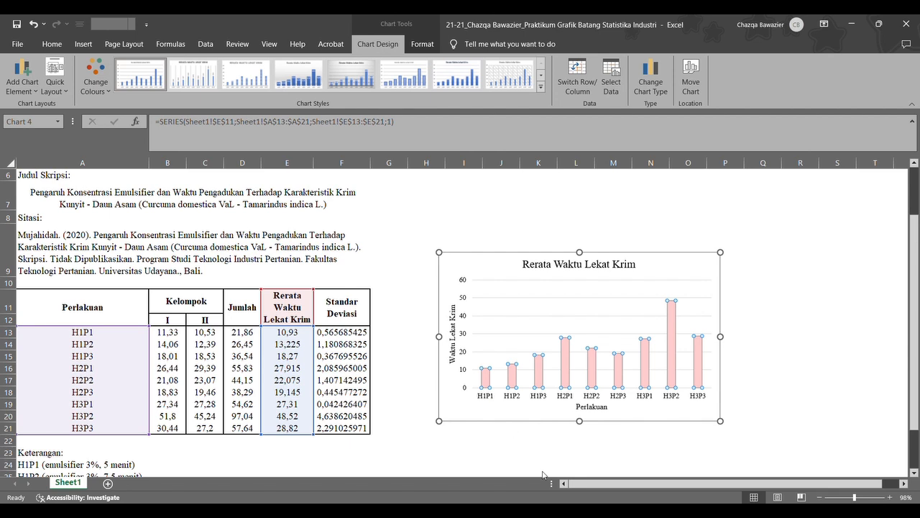
pyautogui.hotkey('ctrl', '1')
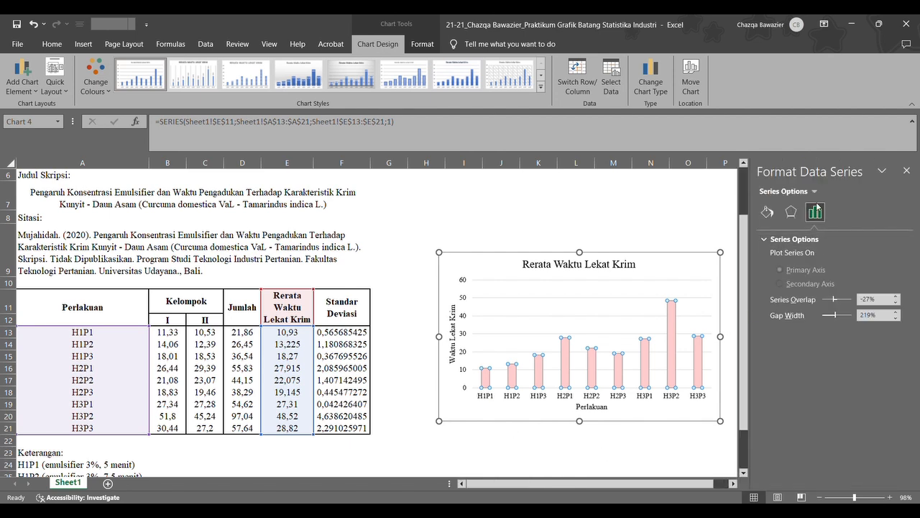
pyautogui.click(539, 315)
pyautogui.click(490, 276)
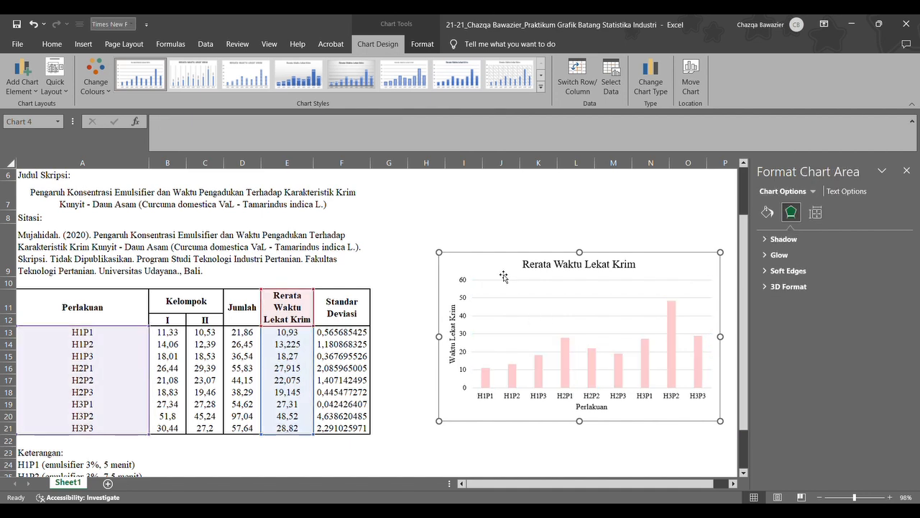
pyautogui.click(492, 397)
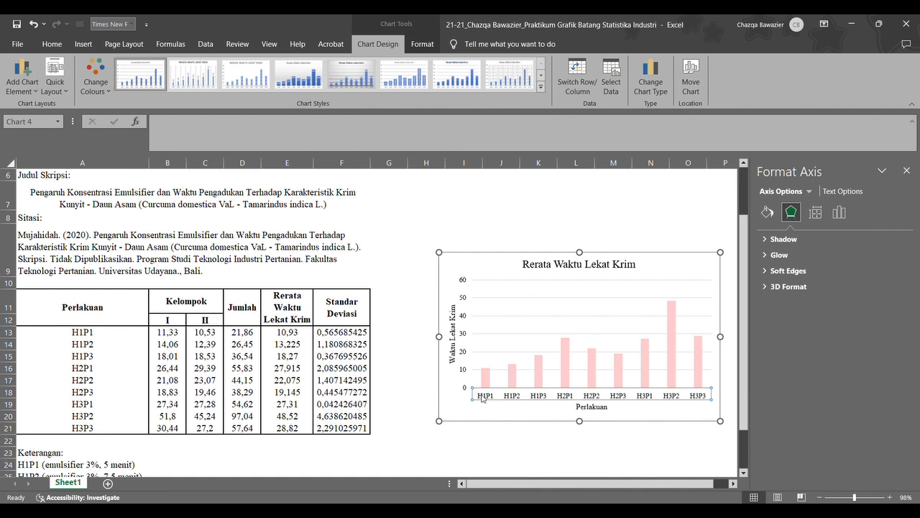
pyautogui.click(840, 212)
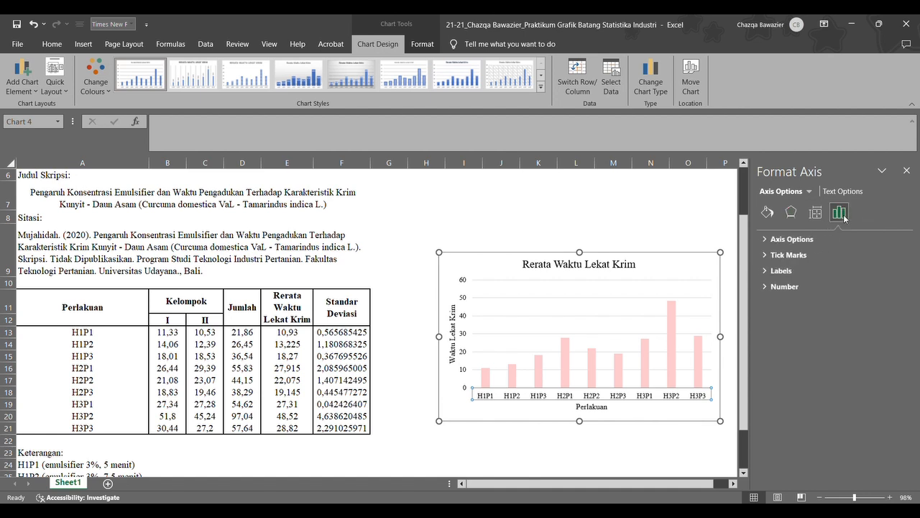
pyautogui.click(804, 256)
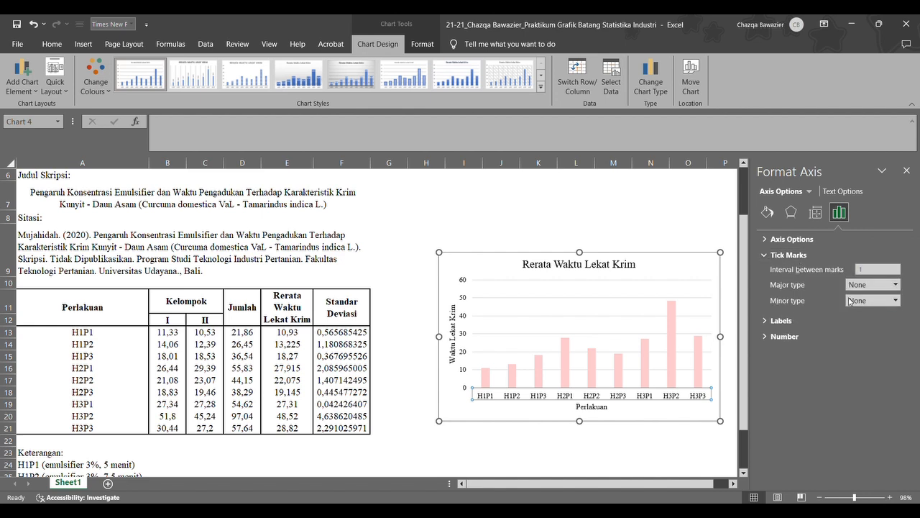
pyautogui.click(896, 288)
pyautogui.click(864, 319)
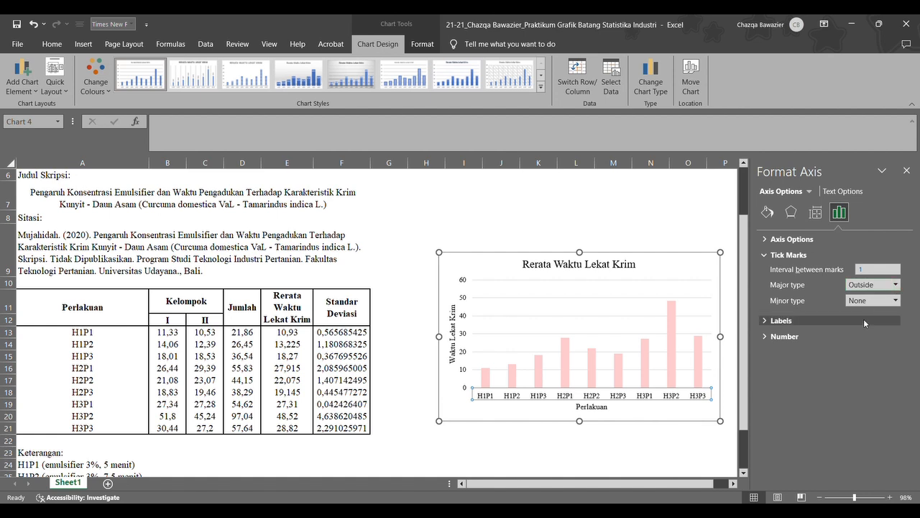
# Give the chart's horizontal category axis a solid black line
pyautogui.click(768, 214)
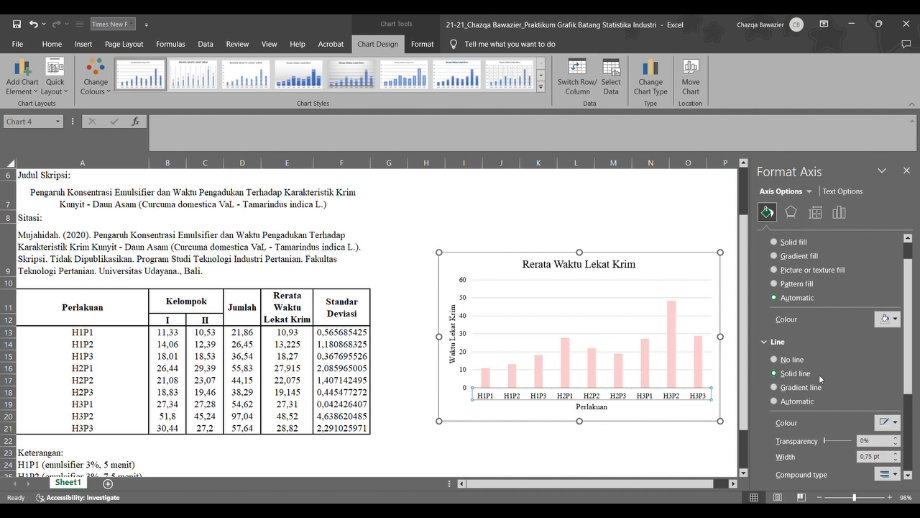
pyautogui.click(895, 426)
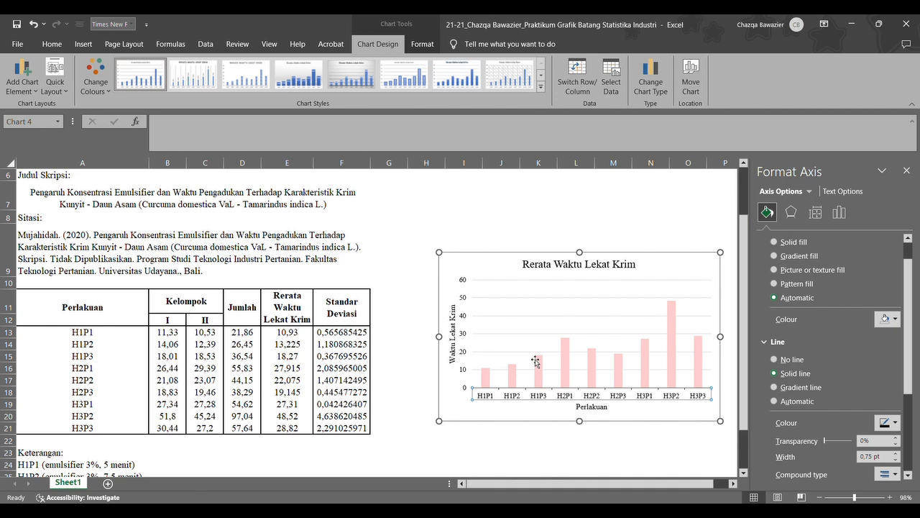
# Set the vertical axis's major tick marks to Outside and give the axis a solid black line
pyautogui.click(466, 331)
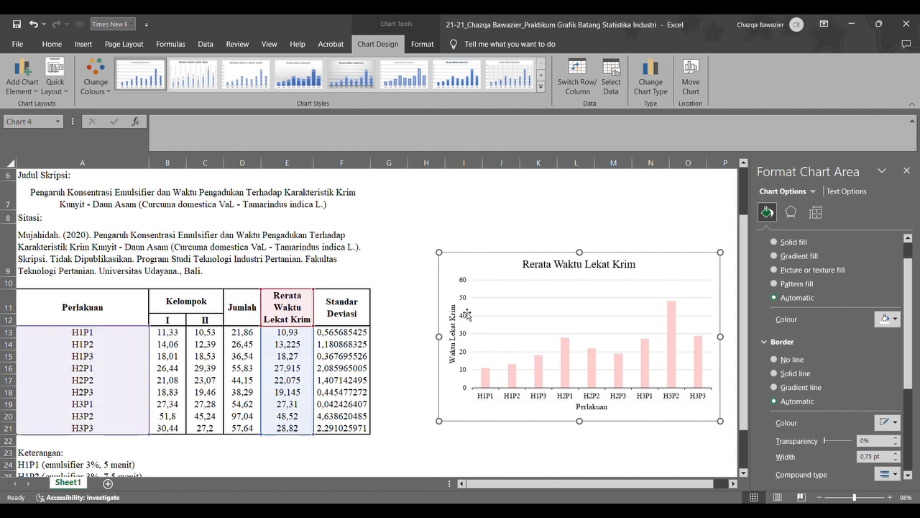
pyautogui.click(463, 285)
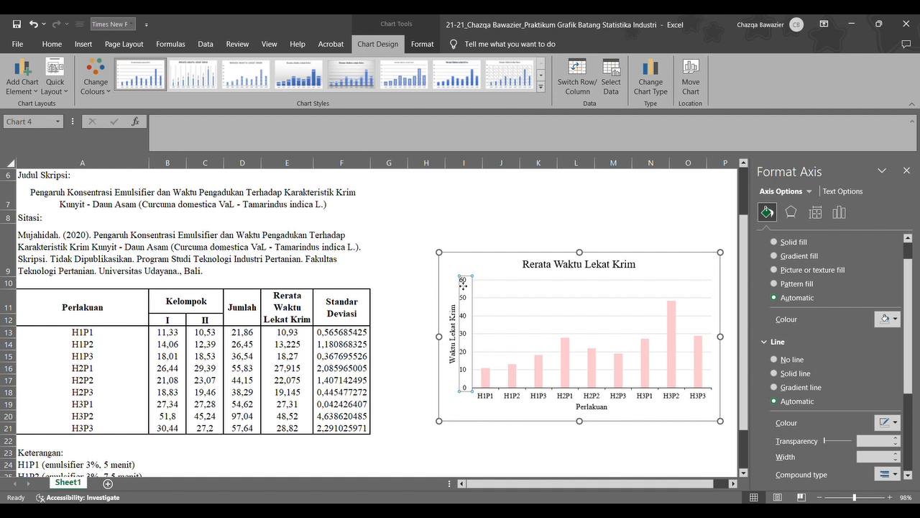
pyautogui.click(838, 212)
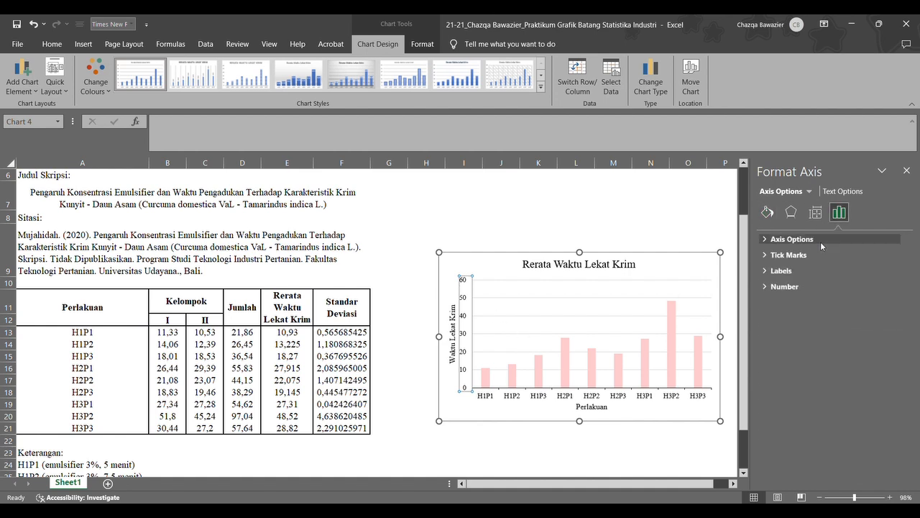
pyautogui.click(791, 257)
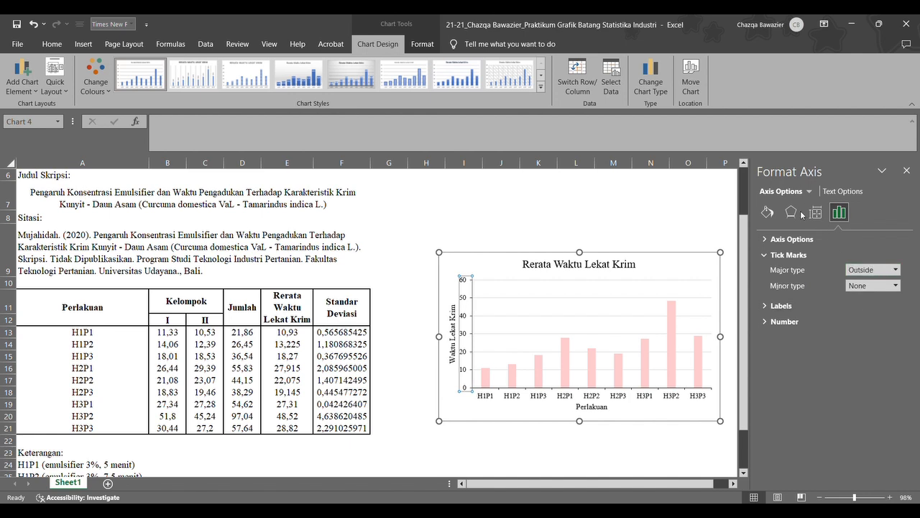
pyautogui.click(767, 213)
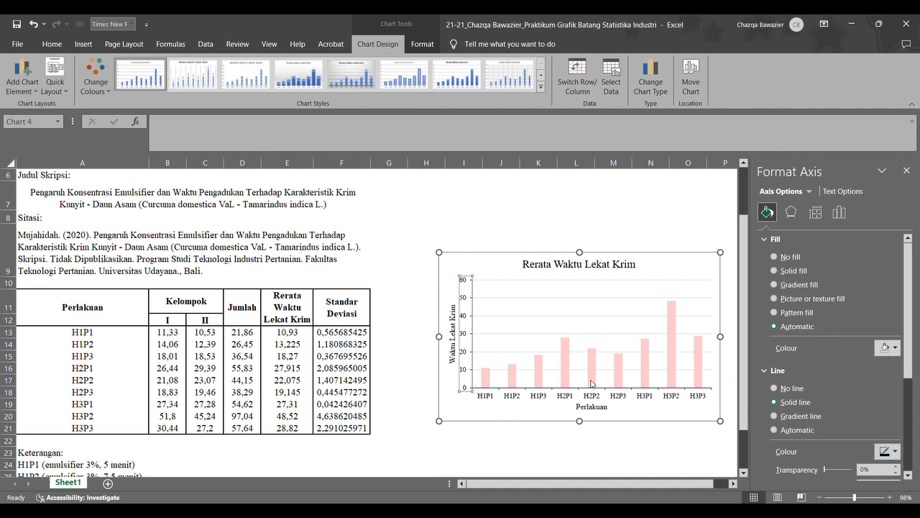
pyautogui.click(512, 407)
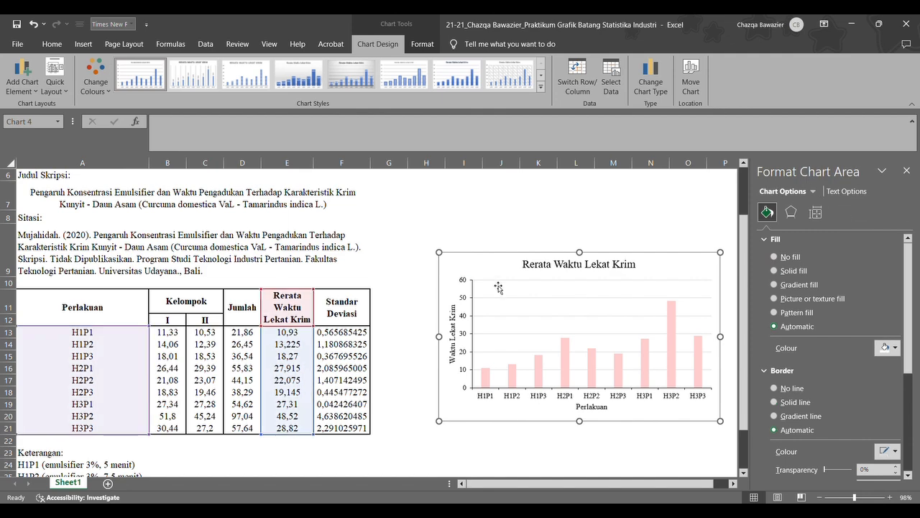
# Add error bars of the Standard Error type to the chart's bars
pyautogui.scroll(-1, 499, 287)
pyautogui.click(512, 367)
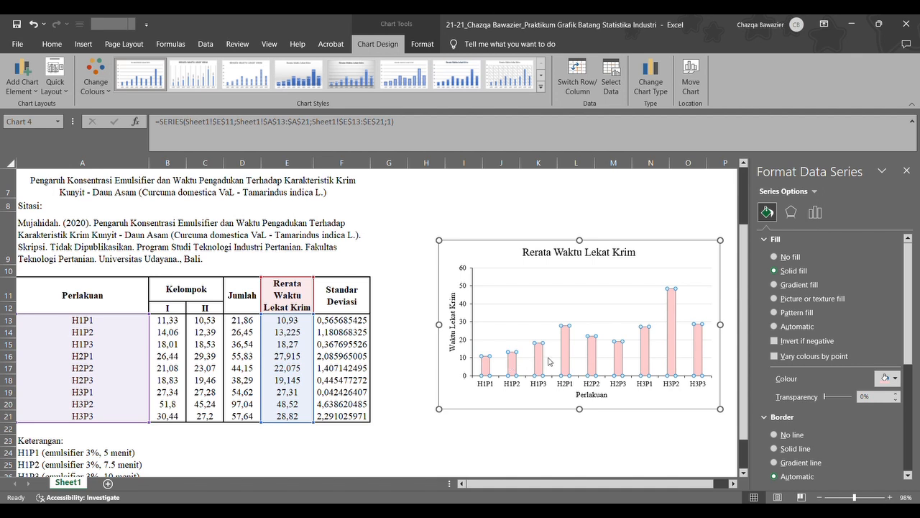
pyautogui.click(461, 385)
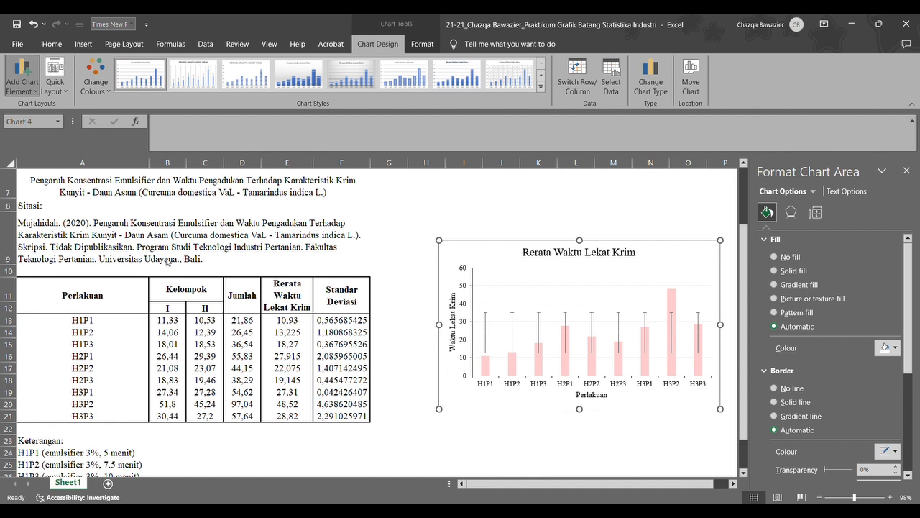
pyautogui.click(165, 260)
pyautogui.click(29, 95)
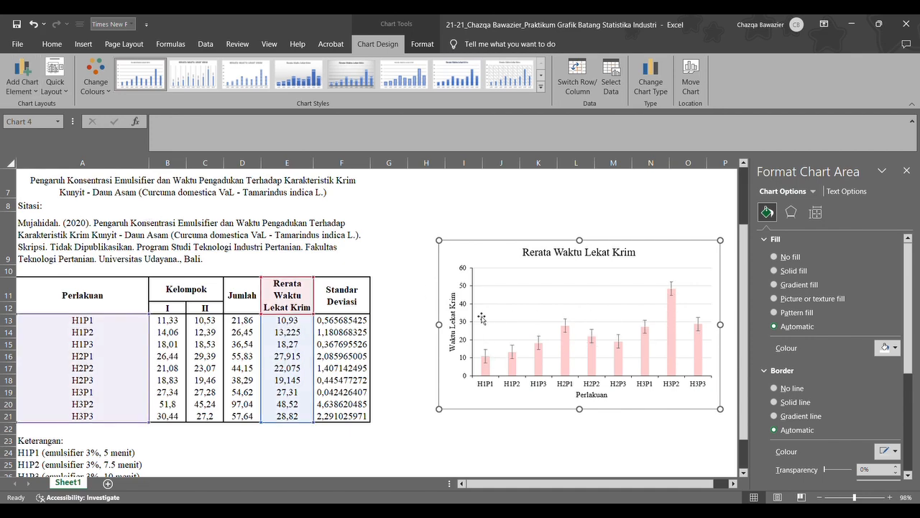
# Change the error amount of the chart's vertical error bars to Custom
pyautogui.click(535, 372)
pyautogui.keyDown('ctrl'); pyautogui.scroll(3, 536, 372); pyautogui.keyUp('ctrl')
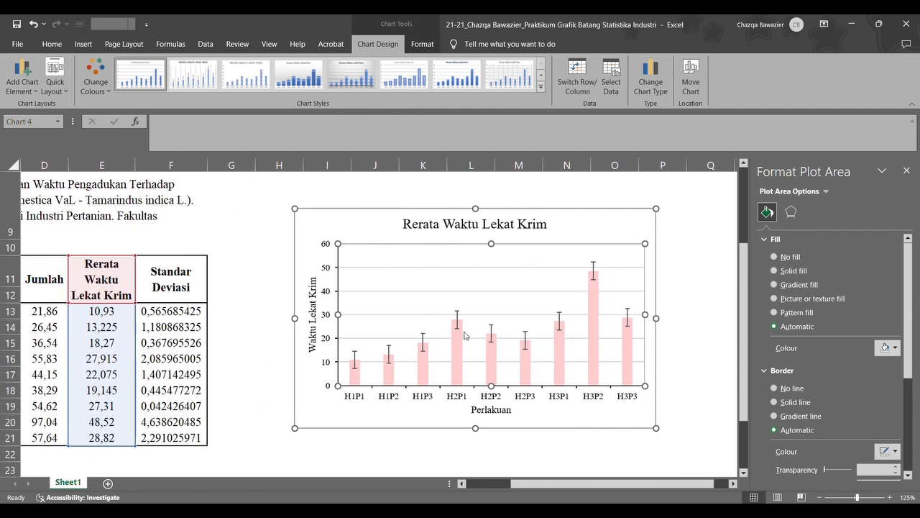
pyautogui.click(458, 323)
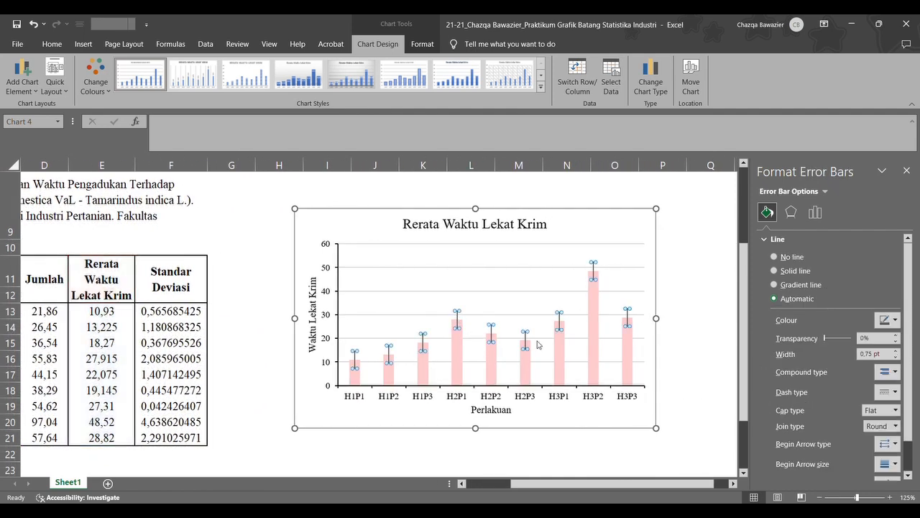
pyautogui.scroll(-1, 826, 372)
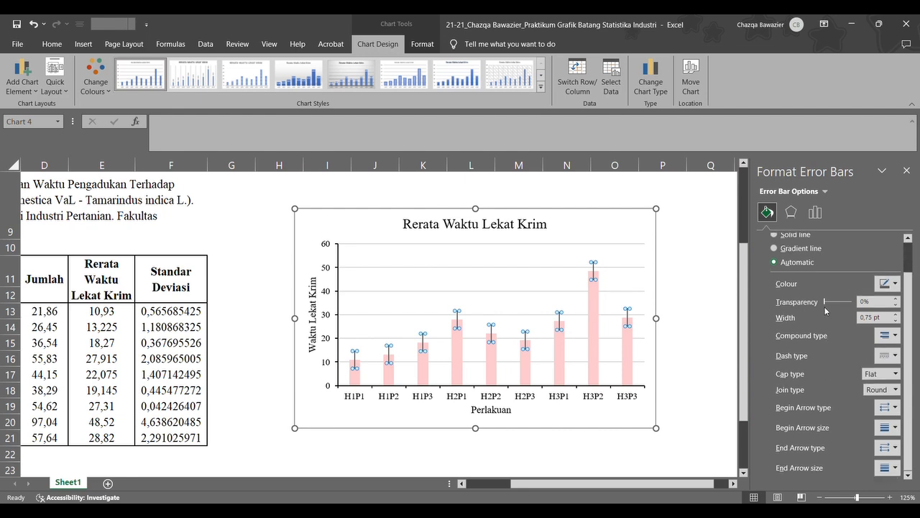
pyautogui.click(815, 212)
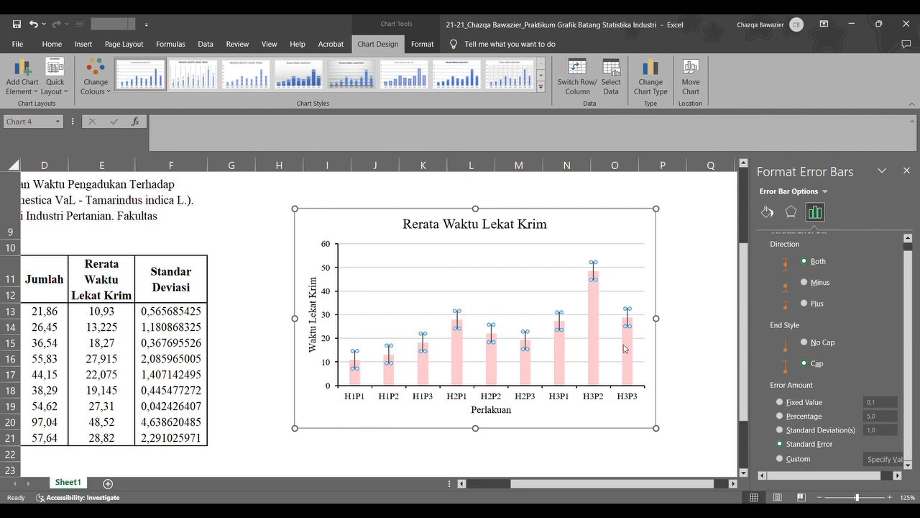
pyautogui.click(783, 458)
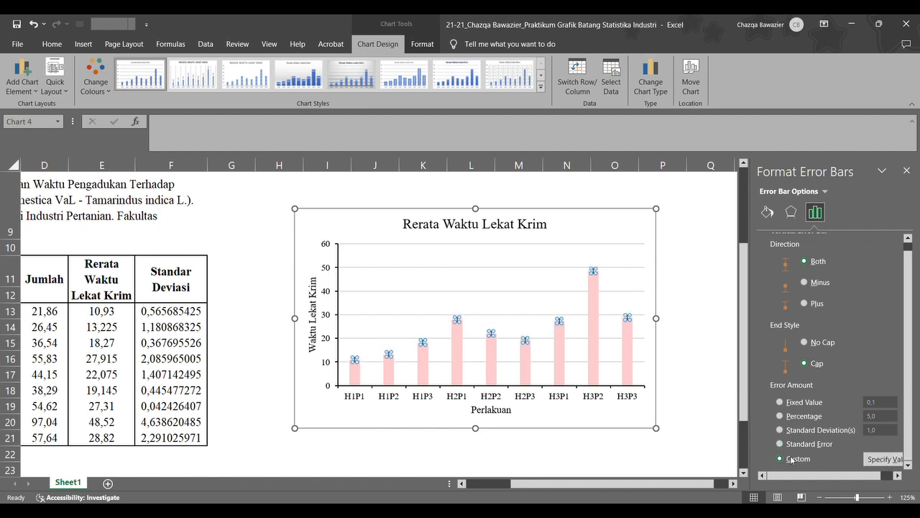
# Specify the standard deviations in F13:F21 as both the positive and the negative error values
pyautogui.click(876, 460)
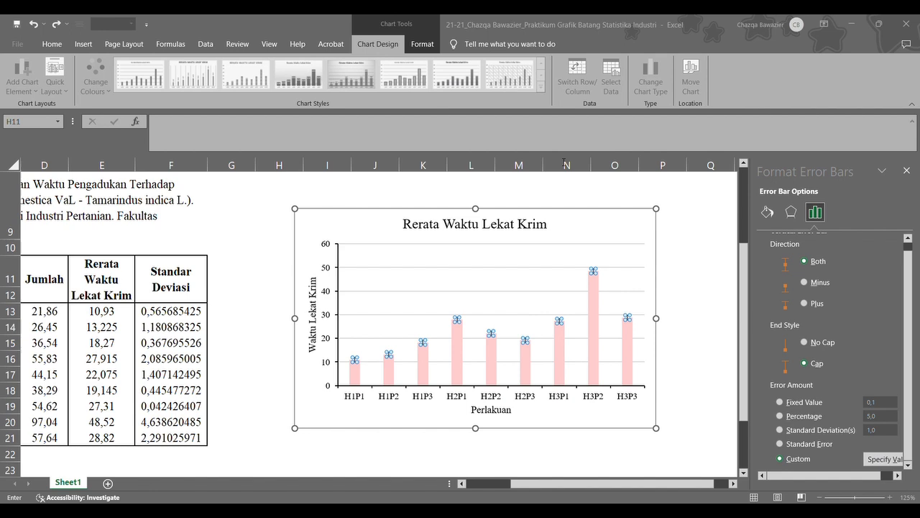
pyautogui.click(173, 313)
pyautogui.moveTo(160, 342); pyautogui.dragTo(177, 438)
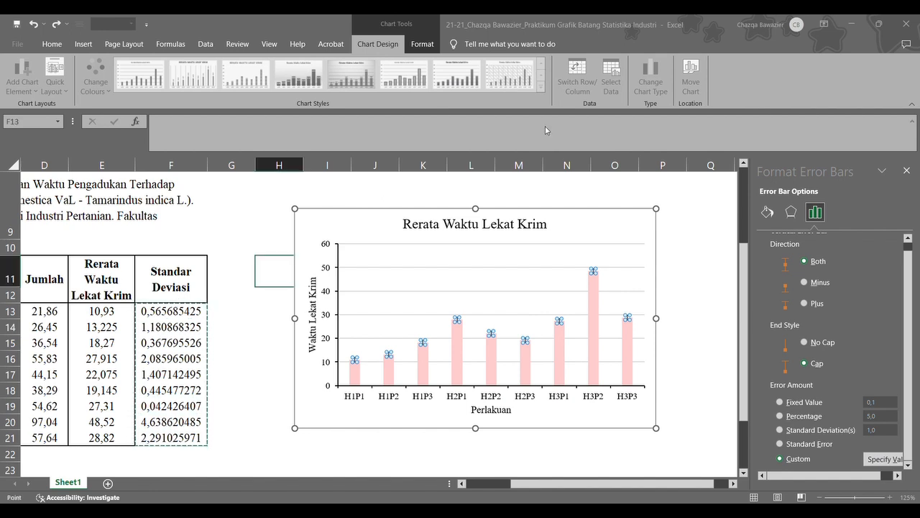
pyautogui.click(553, 184)
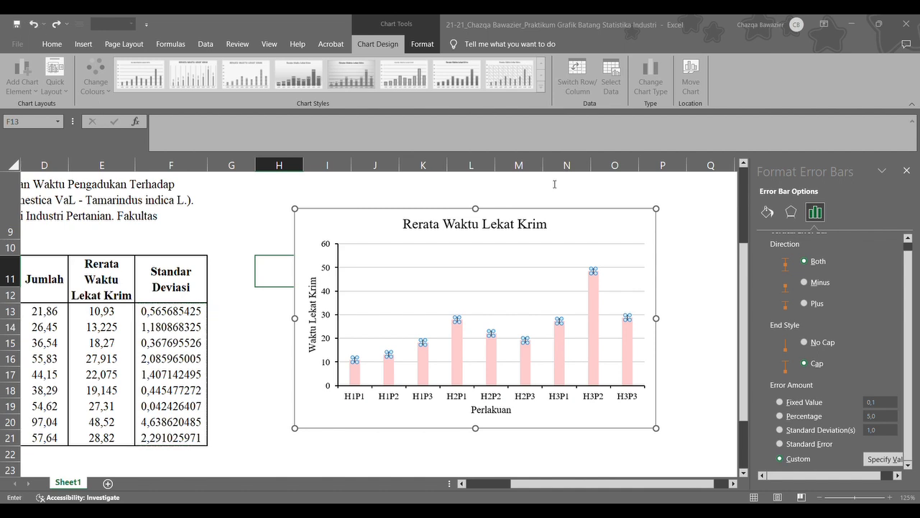
pyautogui.click(177, 316)
pyautogui.moveTo(177, 317); pyautogui.dragTo(177, 439)
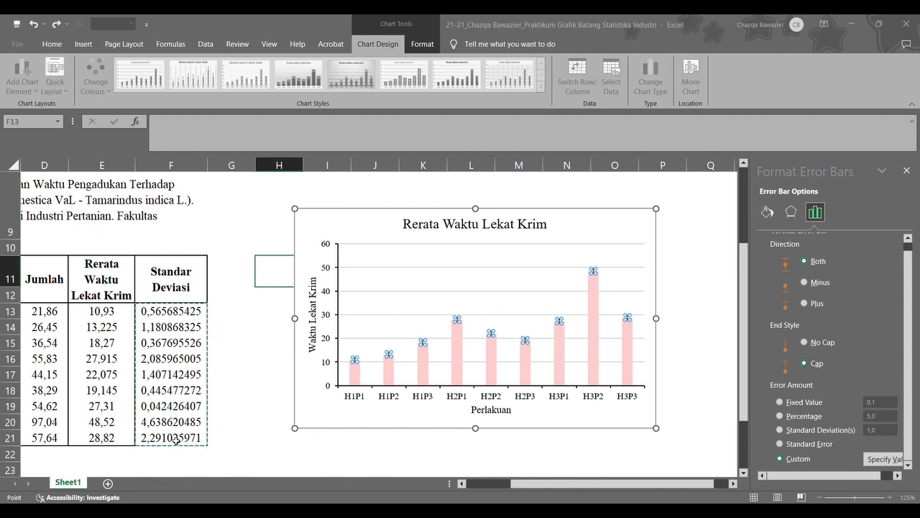
pyautogui.click(577, 196)
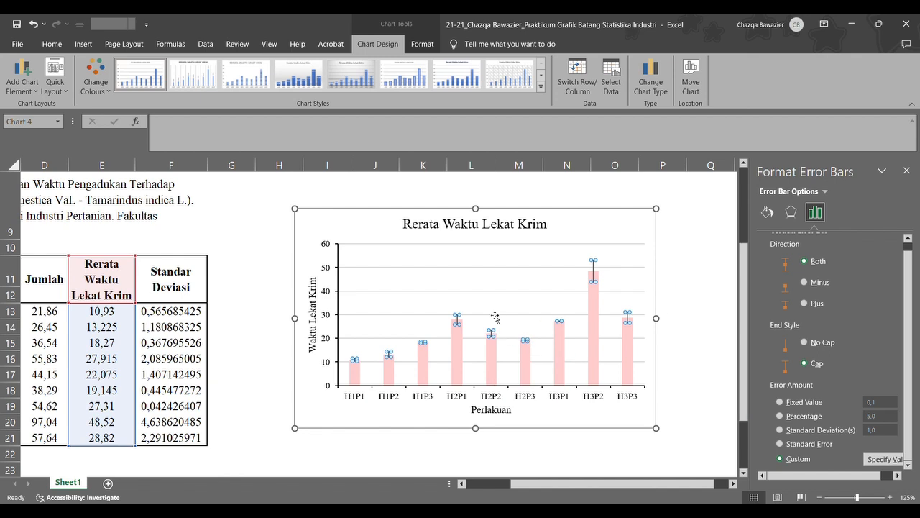
# Add data labels with the mean values above the chart's bars
pyautogui.click(358, 379)
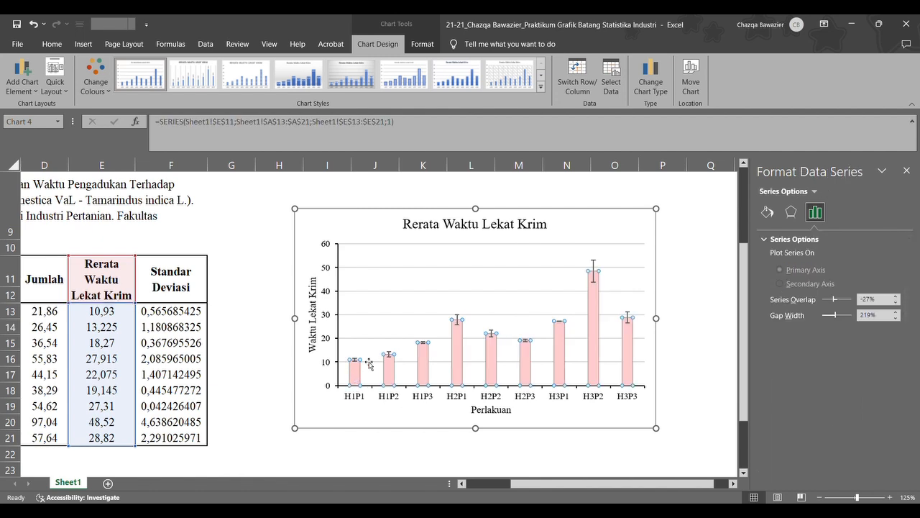
pyautogui.click(388, 368)
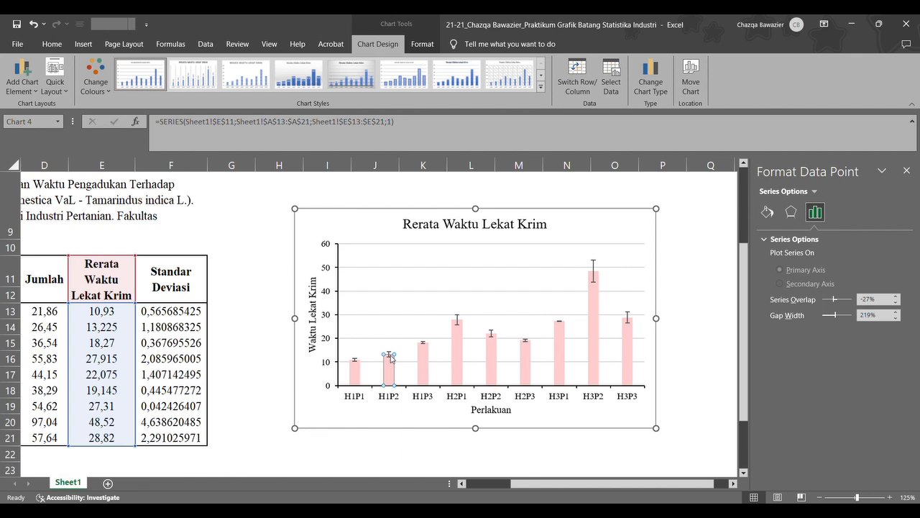
pyautogui.click(388, 354)
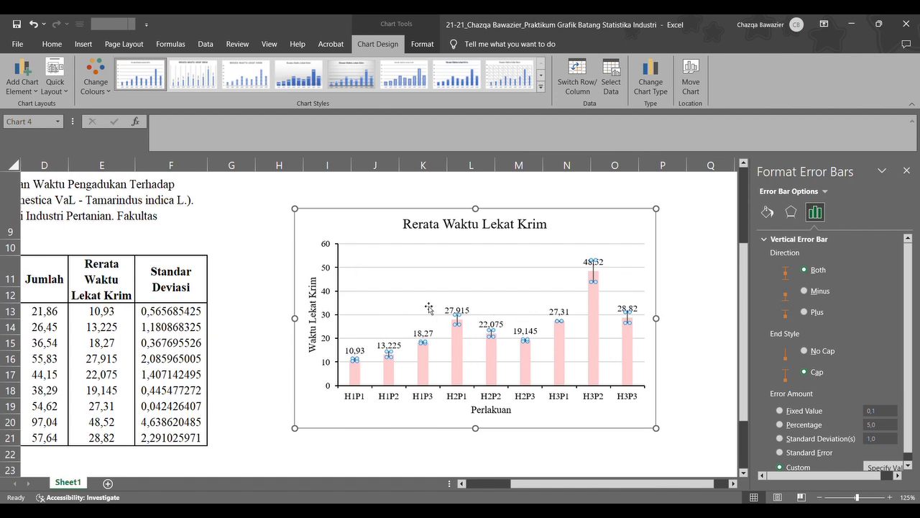
pyautogui.click(401, 411)
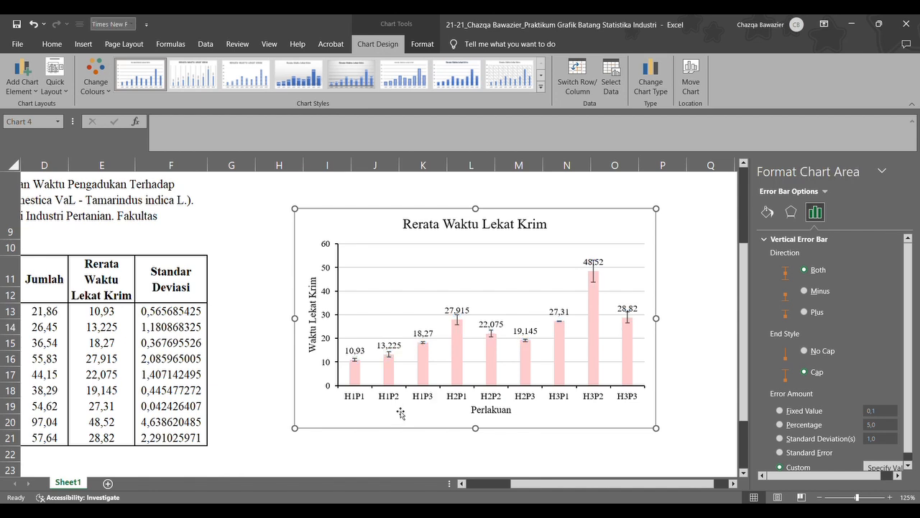
# Close the chart formatting options and remove the chart's horizontal gridlines
pyautogui.click(905, 173)
pyautogui.hscroll(-2, 647, 338)
pyautogui.scroll(-1, 647, 350)
pyautogui.click(434, 244)
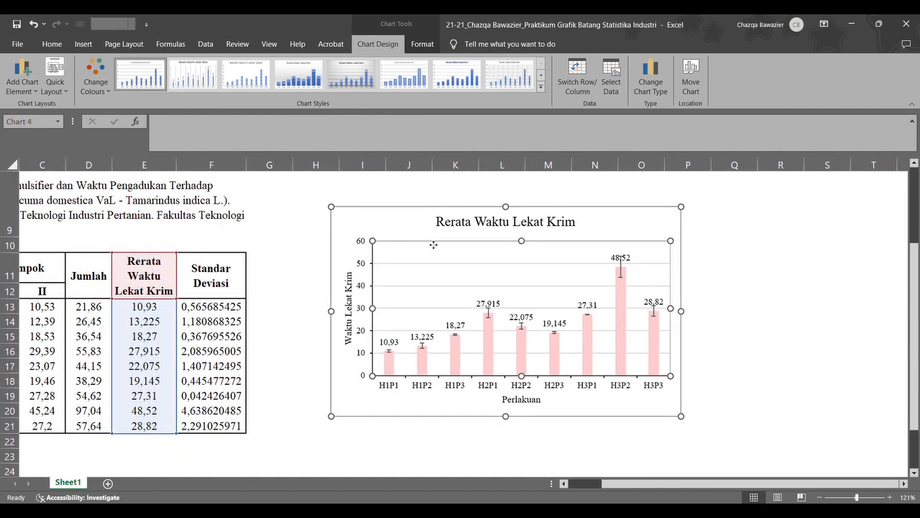
pyautogui.click(411, 264)
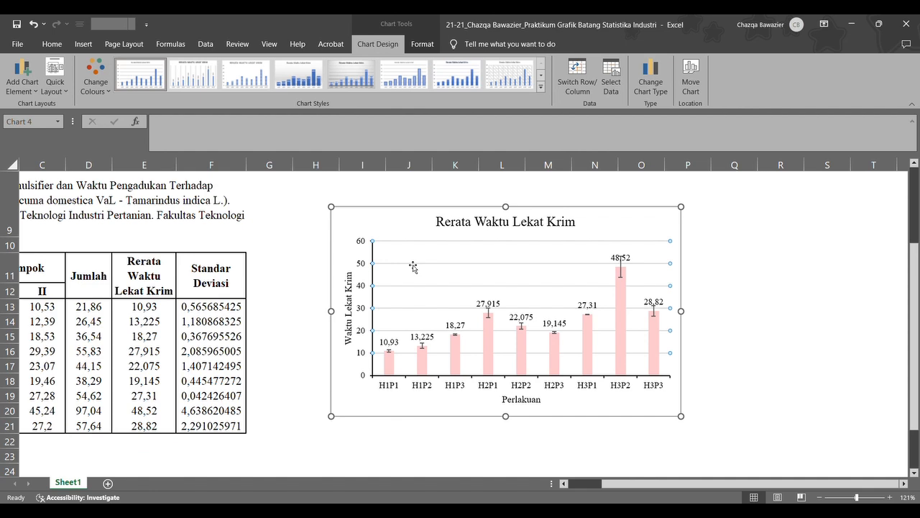
pyautogui.press('Escape')
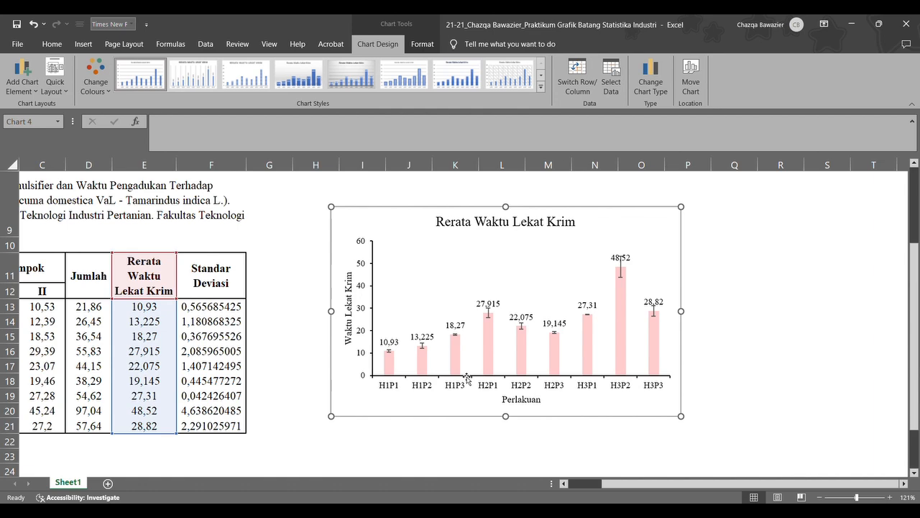
# Review the finished bar chart beside the treatment table and deselect it
pyautogui.hscroll(-1, 467, 378)
pyautogui.hscroll(1, 467, 378)
pyautogui.click(393, 366)
pyautogui.click(424, 402)
pyautogui.hscroll(-3, 424, 413)
pyautogui.scroll(-2, 423, 414)
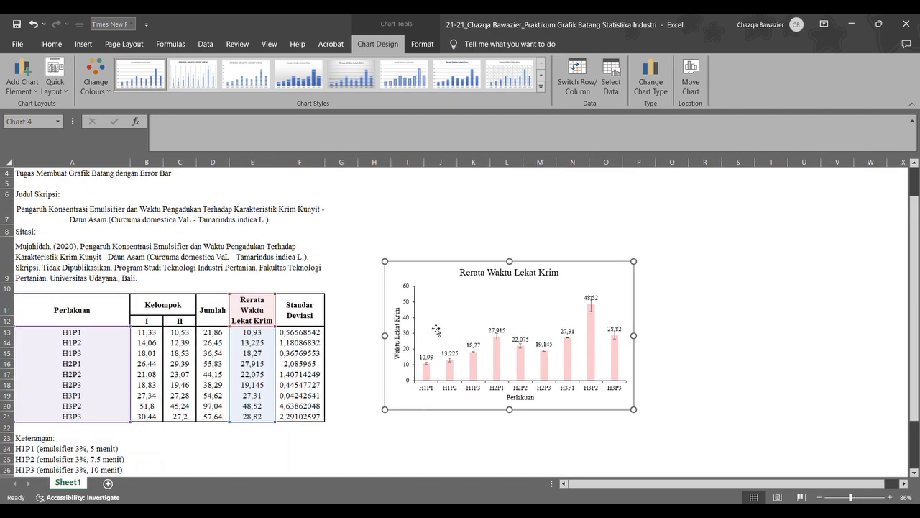
pyautogui.scroll(-1, 370, 352)
pyautogui.scroll(1, 370, 352)
pyautogui.click(563, 430)
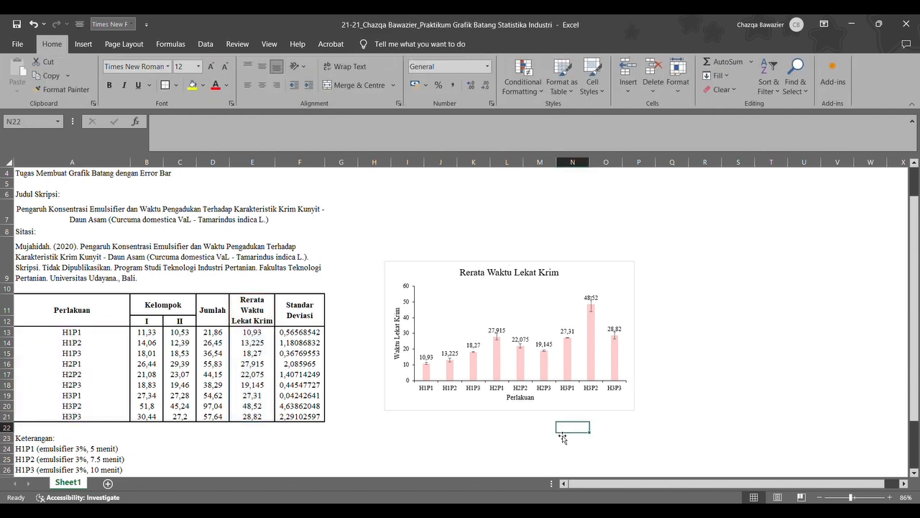